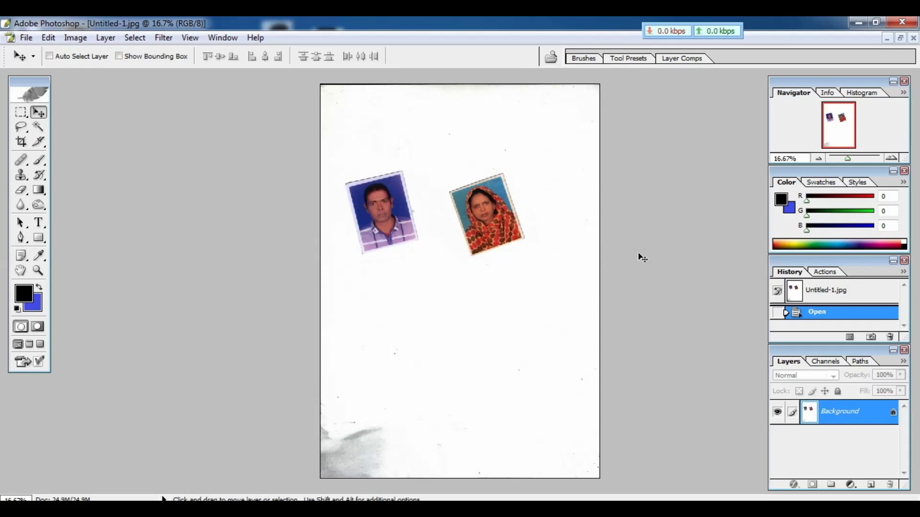
- Float the scanned page in its own window, zoom to fit the page, and reposition the window
{"action": "left_click", "coordinate": [899, 37]}
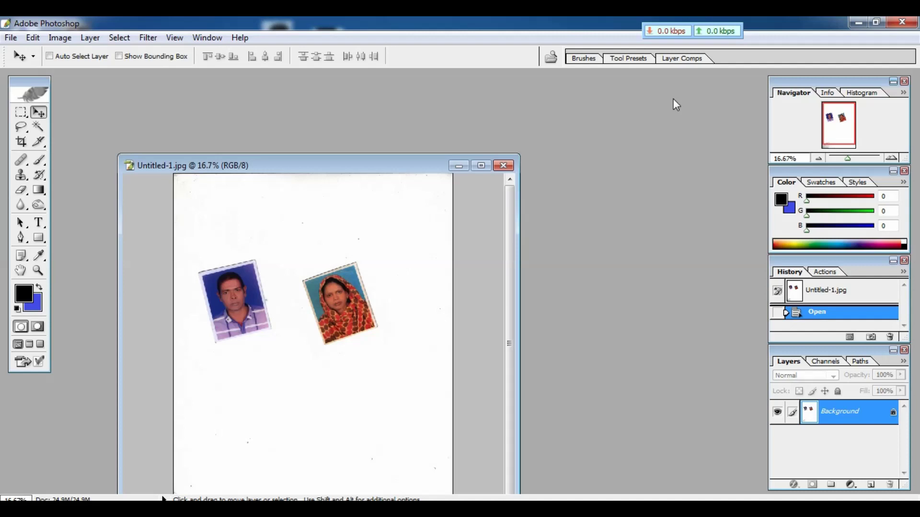
{"action": "key", "text": "ctrl+minus"}
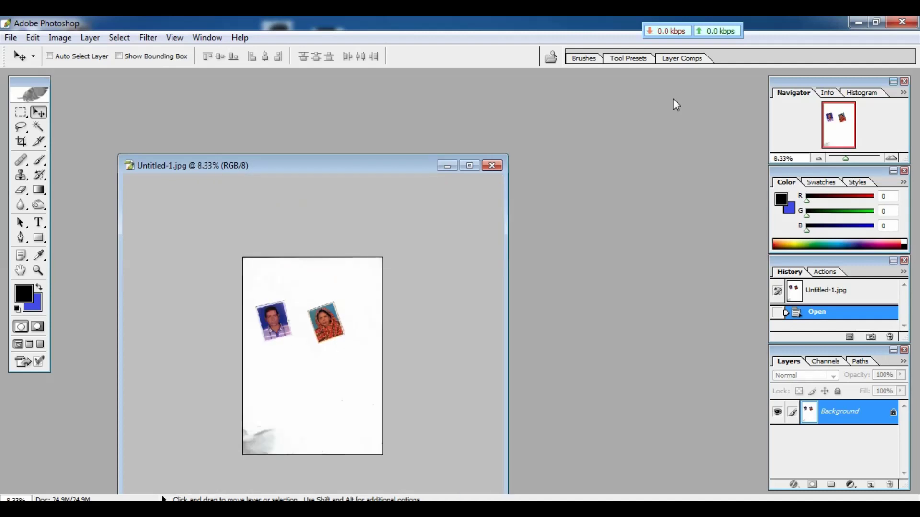
{"action": "key", "text": "ctrl+plus"}
{"action": "key", "text": "ctrl+plus"}
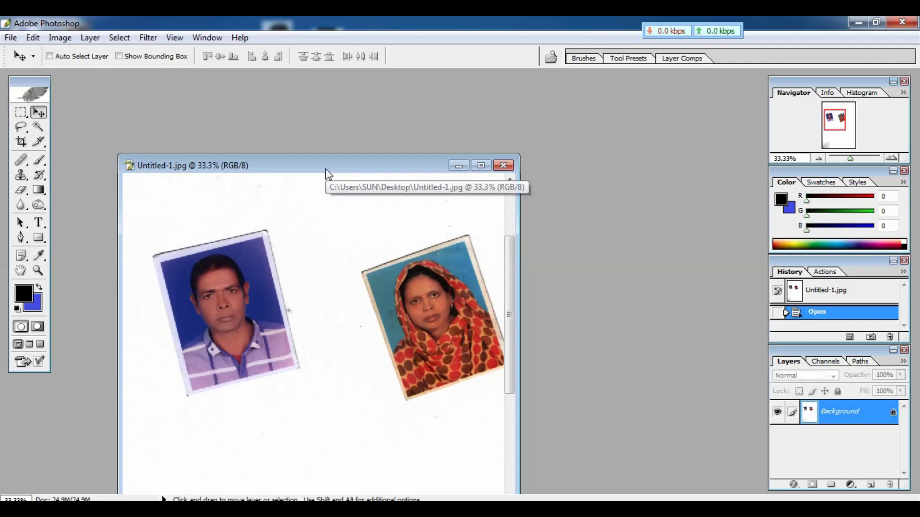
{"action": "key", "text": "ctrl+minus"}
{"action": "key", "text": "ctrl+minus"}
{"action": "key", "text": "ctrl+minus"}
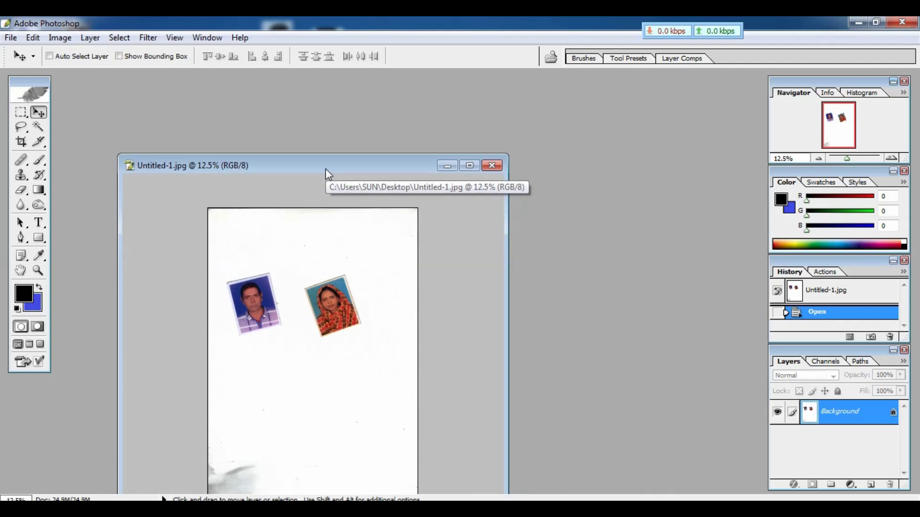
{"action": "left_click_drag", "start_coordinate": [316, 168], "coordinate": [382, 125]}
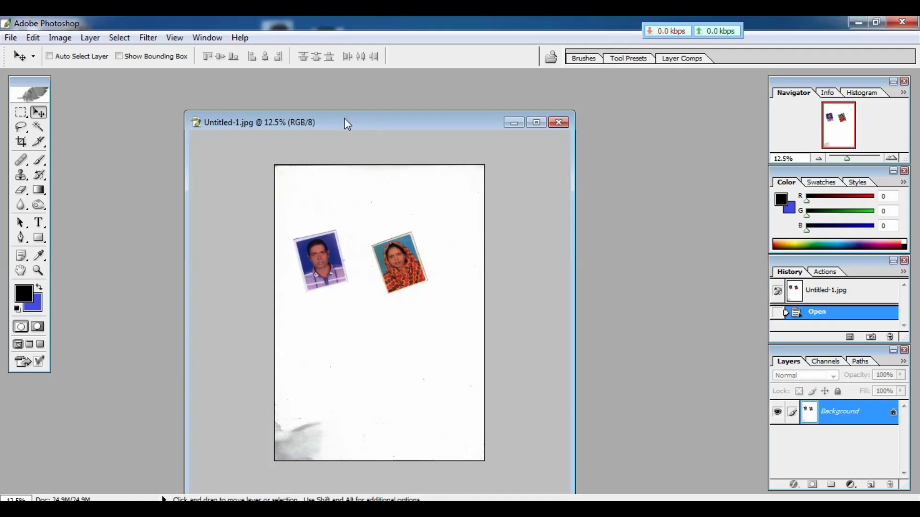
- Duplicate the page as Untitled-1 copy and place its window beside the original
{"action": "right_click", "coordinate": [345, 120]}
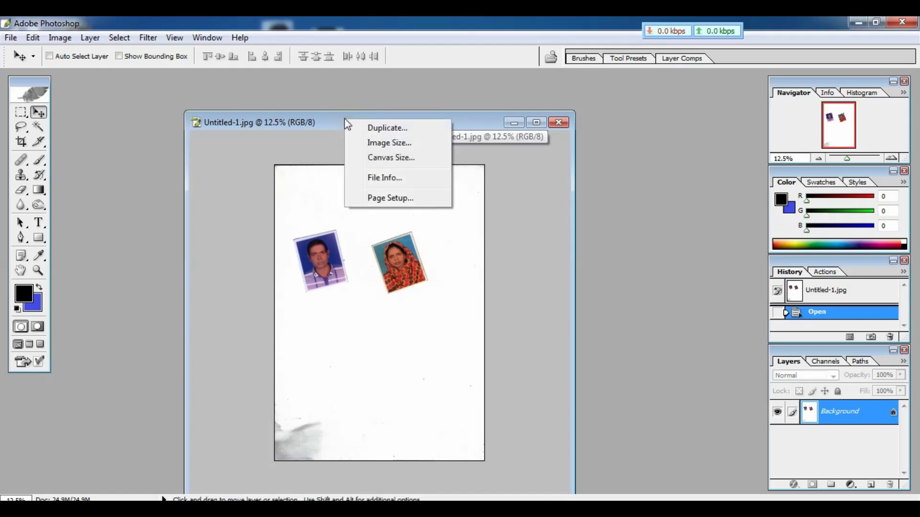
{"action": "left_click", "coordinate": [418, 131]}
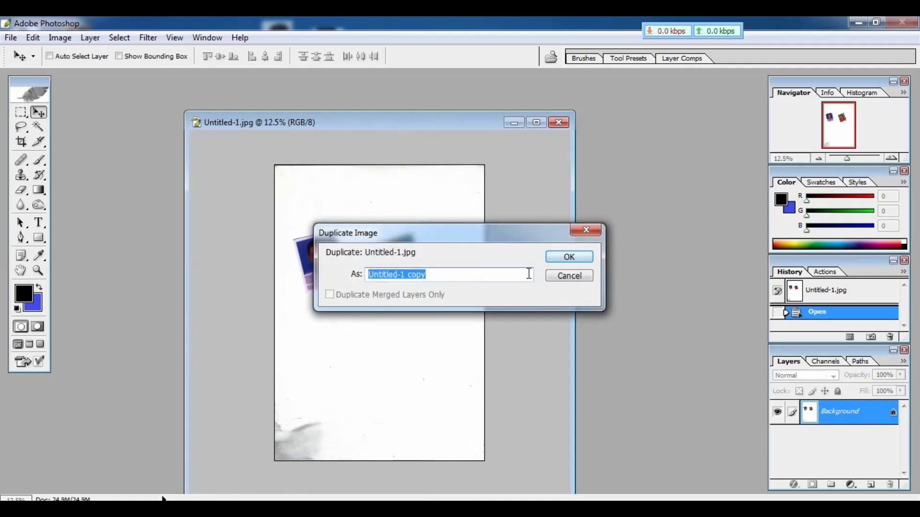
{"action": "left_click", "coordinate": [580, 258]}
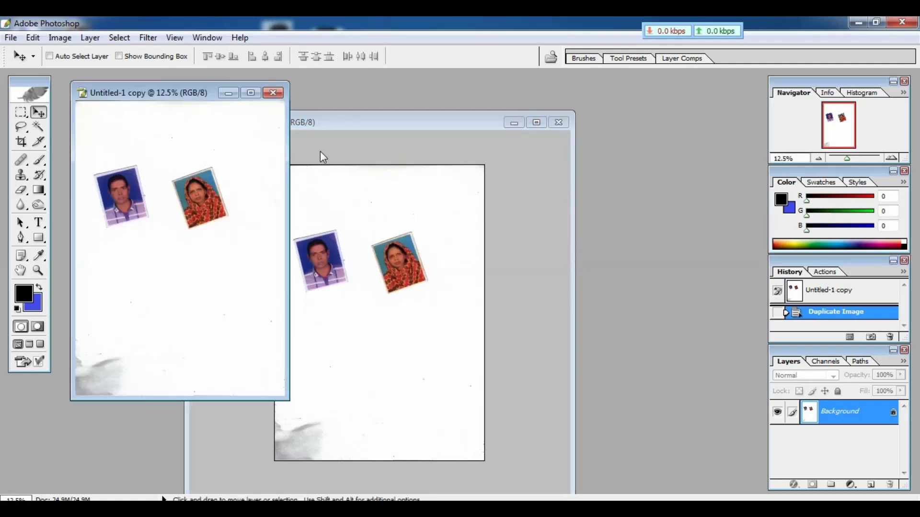
{"action": "left_click_drag", "start_coordinate": [190, 94], "coordinate": [560, 104]}
{"action": "left_click_drag", "start_coordinate": [430, 130], "coordinate": [355, 113]}
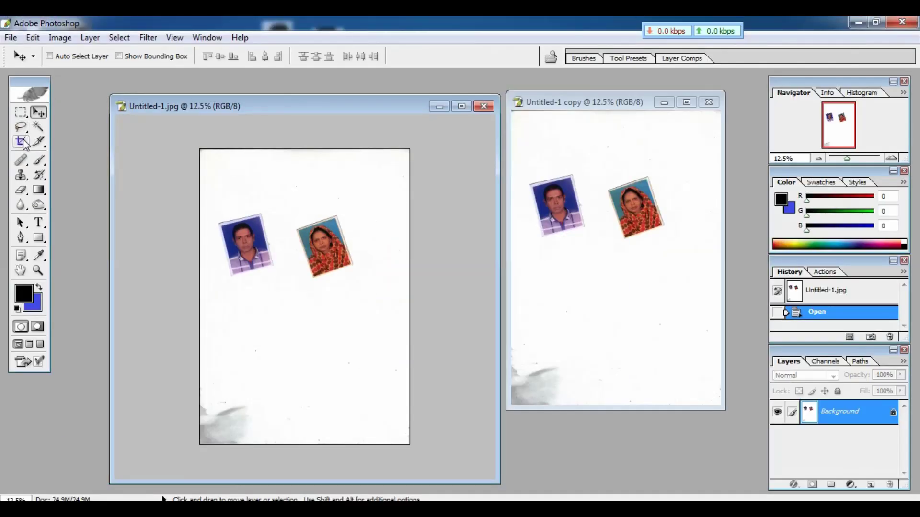
- Set the Crop tool to 40mm width, 50mm height and 300 pixels/inch resolution
{"action": "left_click", "coordinate": [21, 142]}
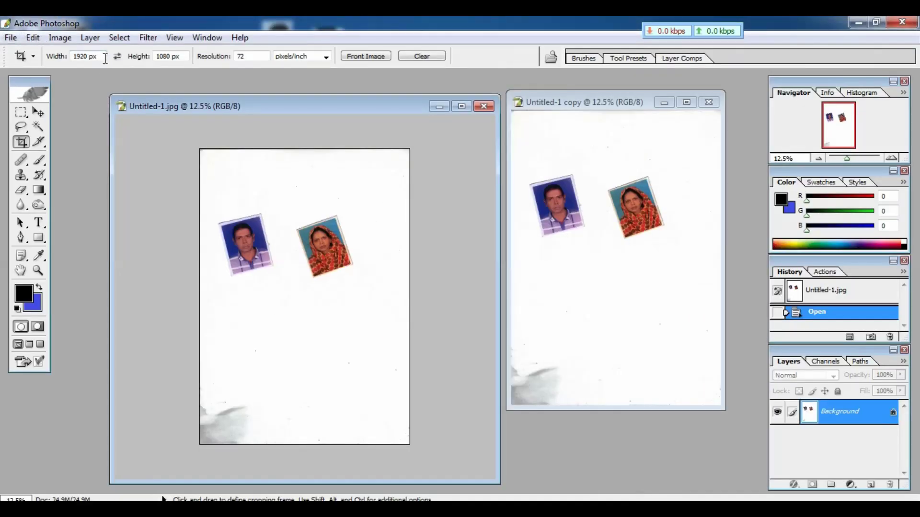
{"action": "left_click", "coordinate": [98, 56]}
{"action": "type", "text": "40mm"}
{"action": "left_click", "coordinate": [184, 57]}
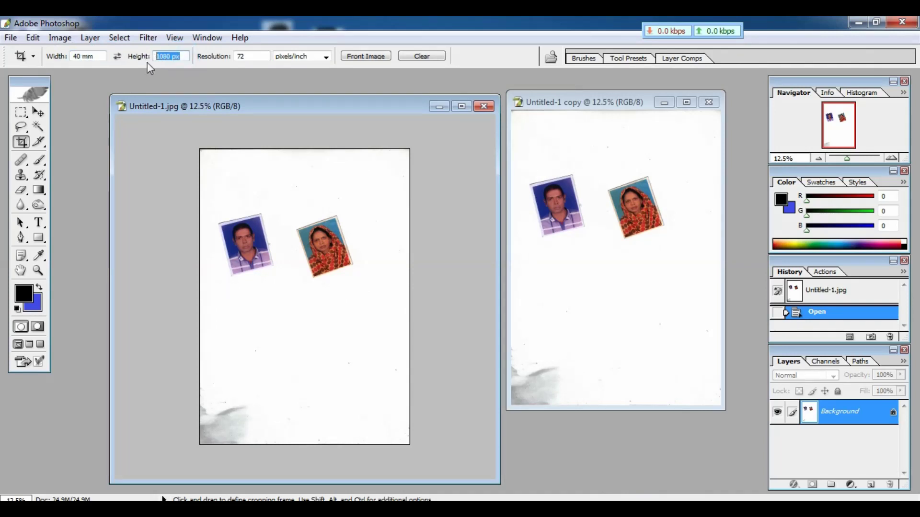
{"action": "type", "text": "50mm"}
{"action": "left_click", "coordinate": [252, 56]}
{"action": "type", "text": "300"}
- Crop Untitled-1.jpg to the man's photo, rotating the crop box to straighten it
{"action": "key", "text": "ctrl+plus"}
{"action": "key", "text": "ctrl+plus"}
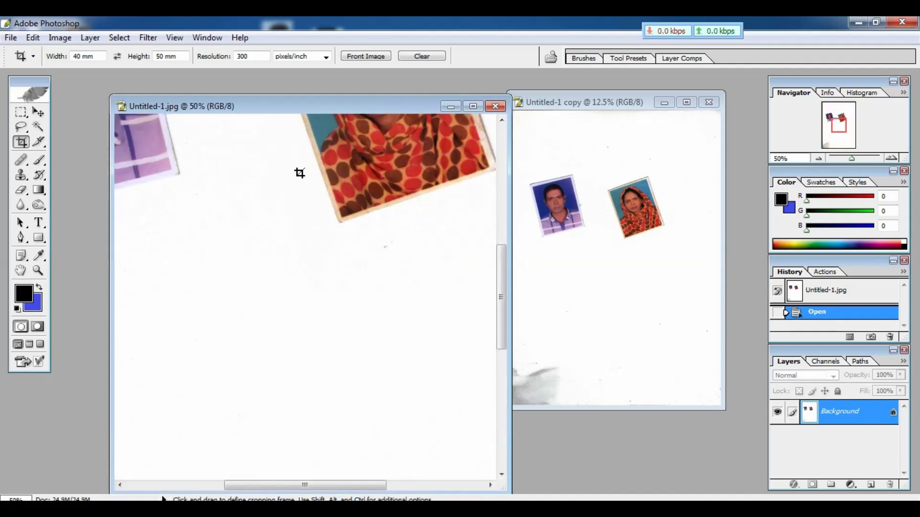
{"action": "left_click_drag", "start_coordinate": [301, 174], "coordinate": [399, 326]}
{"action": "left_click_drag", "start_coordinate": [273, 236], "coordinate": [372, 291]}
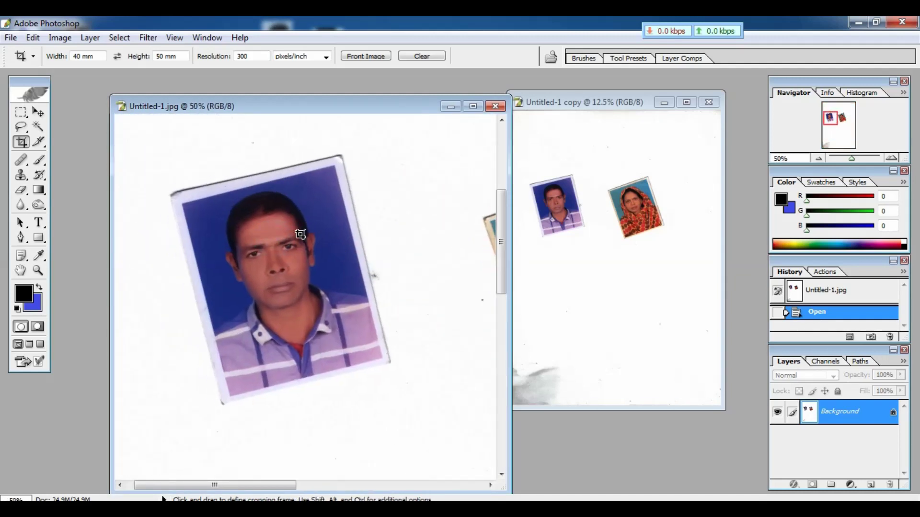
{"action": "left_click_drag", "start_coordinate": [201, 197], "coordinate": [396, 390]}
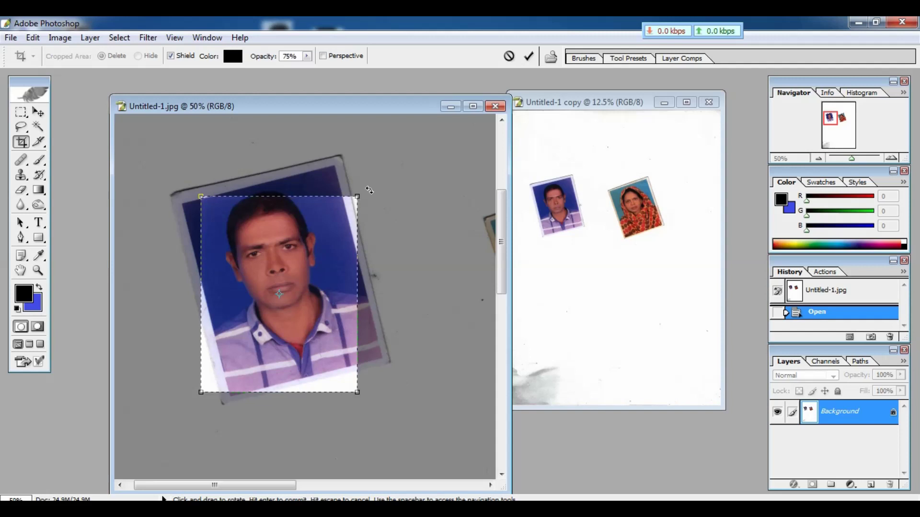
{"action": "left_click_drag", "start_coordinate": [369, 189], "coordinate": [353, 169]}
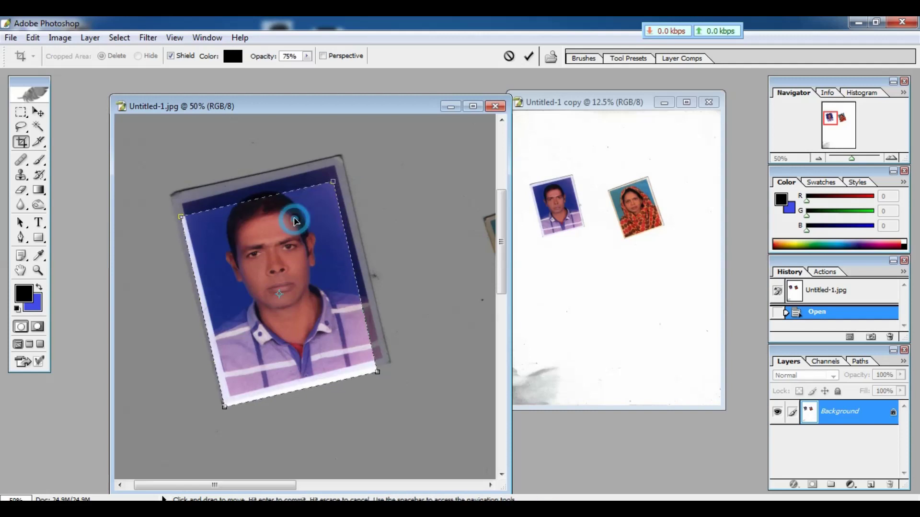
{"action": "key", "text": "shift+Up"}
{"action": "key", "text": "shift+Up"}
{"action": "key", "text": "shift+Up"}
{"action": "key", "text": "shift+Up"}
{"action": "key", "text": "shift+Up"}
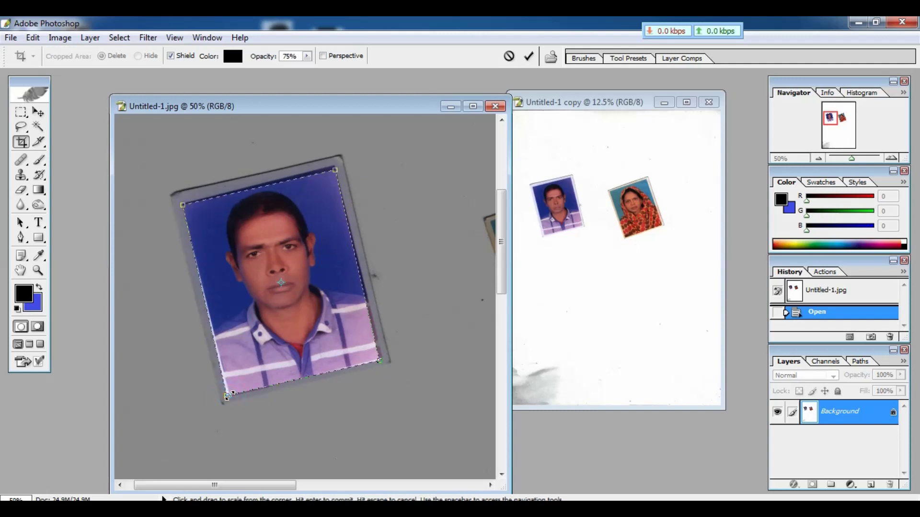
{"action": "left_click_drag", "start_coordinate": [227, 396], "coordinate": [229, 394]}
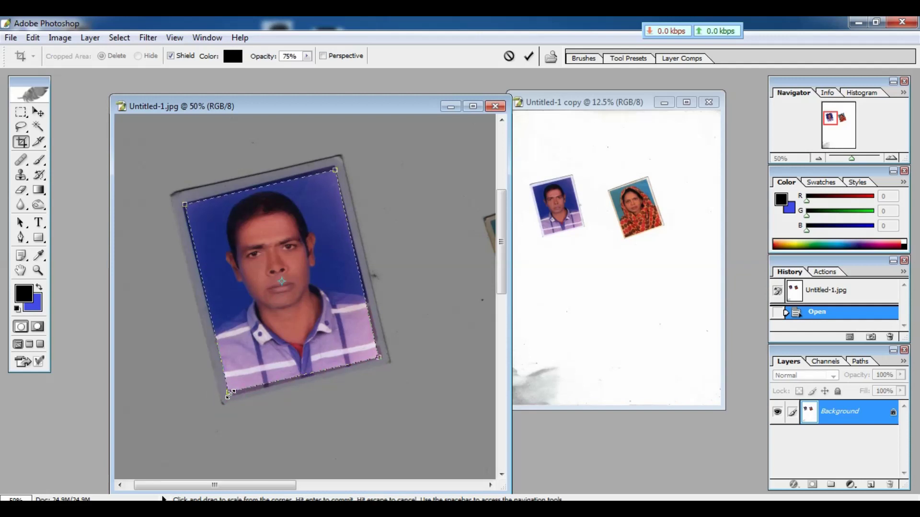
{"action": "left_click_drag", "start_coordinate": [383, 189], "coordinate": [384, 187]}
{"action": "key", "text": "Return"}
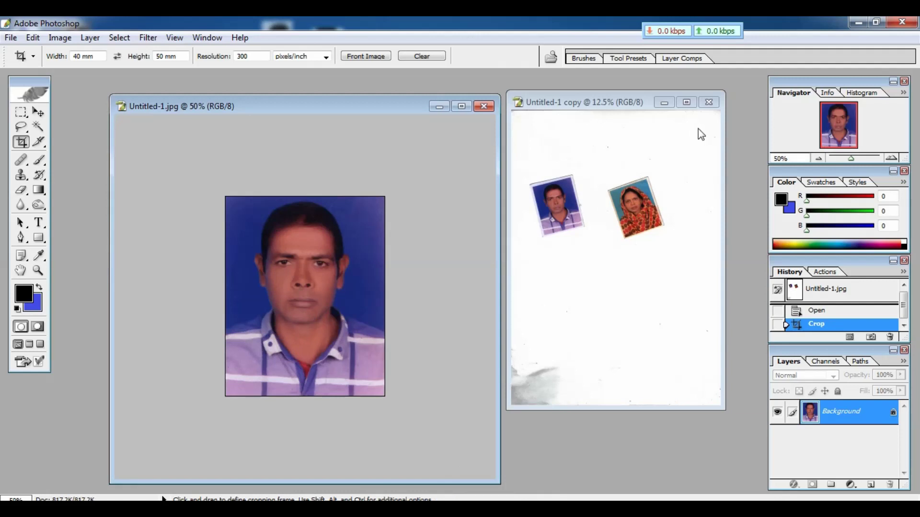
- Crop Untitled-1 copy to the woman's photo, rotating the crop box to match its tilt
{"action": "left_click", "coordinate": [650, 177]}
{"action": "key", "text": "f"}
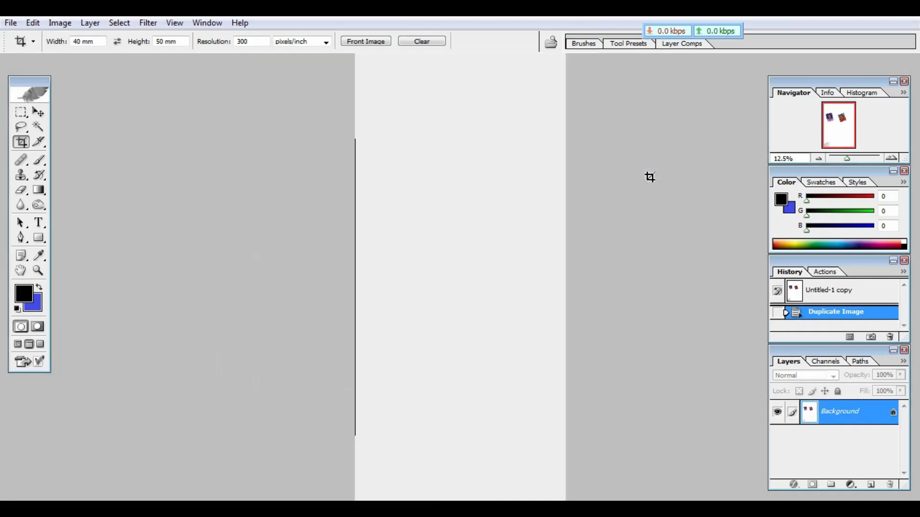
{"action": "key", "text": "ctrl+plus"}
{"action": "key", "text": "ctrl+plus"}
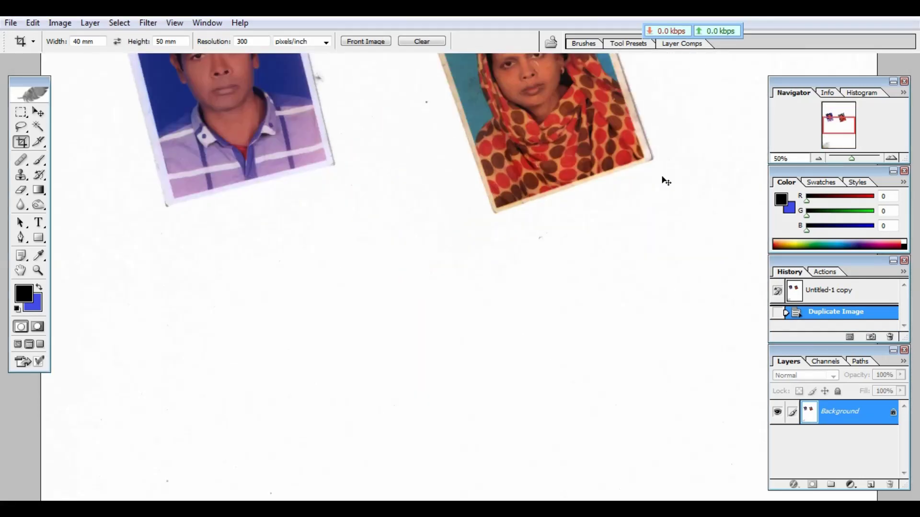
{"action": "key", "text": "ctrl+plus"}
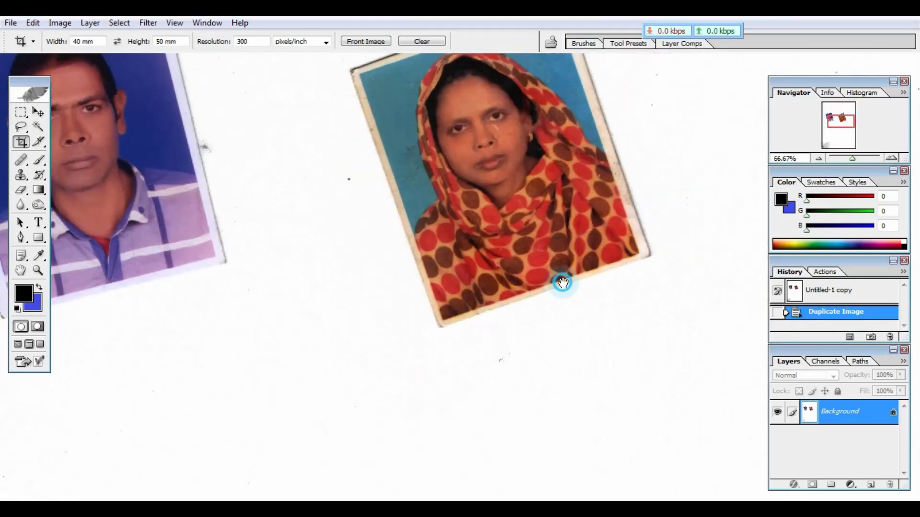
{"action": "left_click_drag", "start_coordinate": [560, 281], "coordinate": [533, 376]}
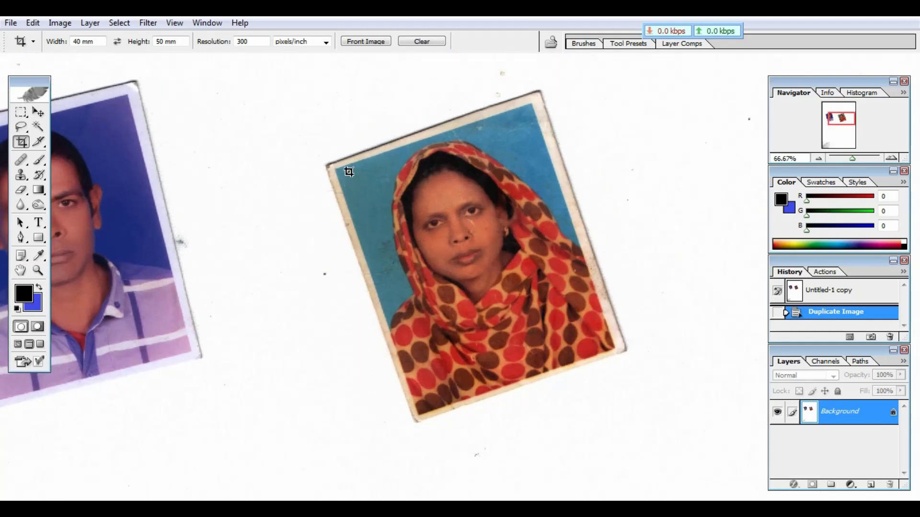
{"action": "left_click_drag", "start_coordinate": [349, 170], "coordinate": [598, 425]}
{"action": "left_click_drag", "start_coordinate": [570, 167], "coordinate": [521, 153]}
{"action": "left_click_drag", "start_coordinate": [495, 187], "coordinate": [508, 163]}
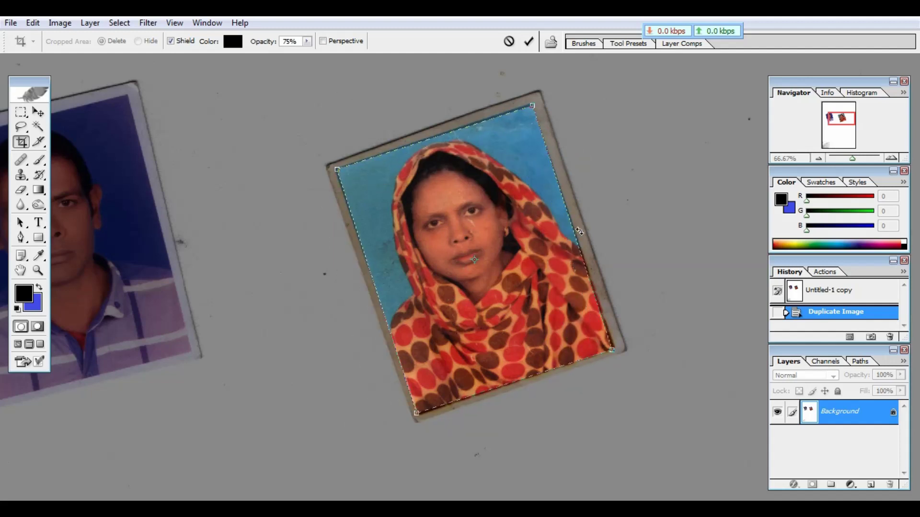
{"action": "key", "text": "Return"}
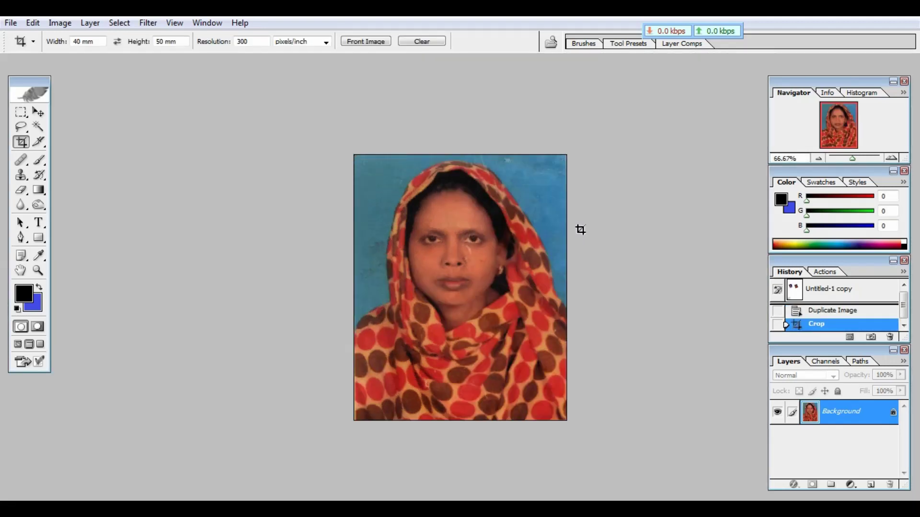
- View the cropped portrait full screen, zoomed in closely on the woman's face
{"action": "key", "text": "ctrl+minus"}
{"action": "key", "text": "ctrl+minus"}
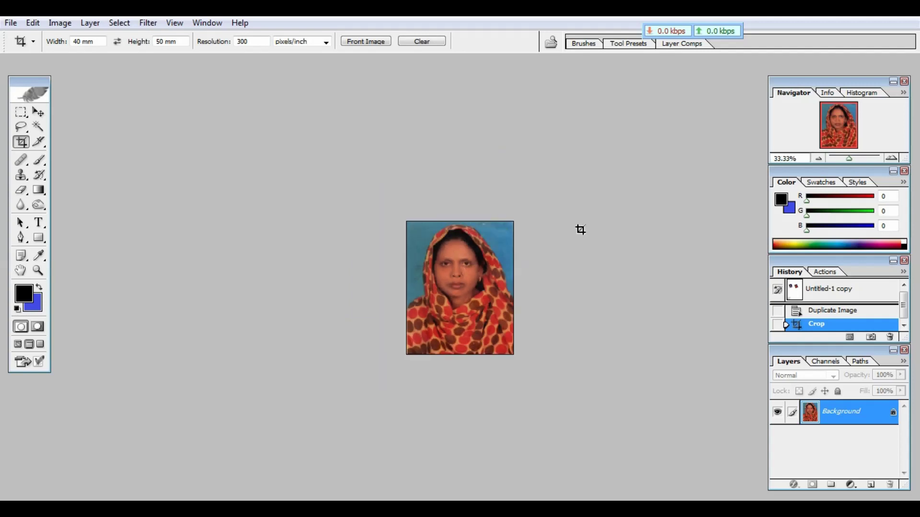
{"action": "key", "text": "f"}
{"action": "key", "text": "f"}
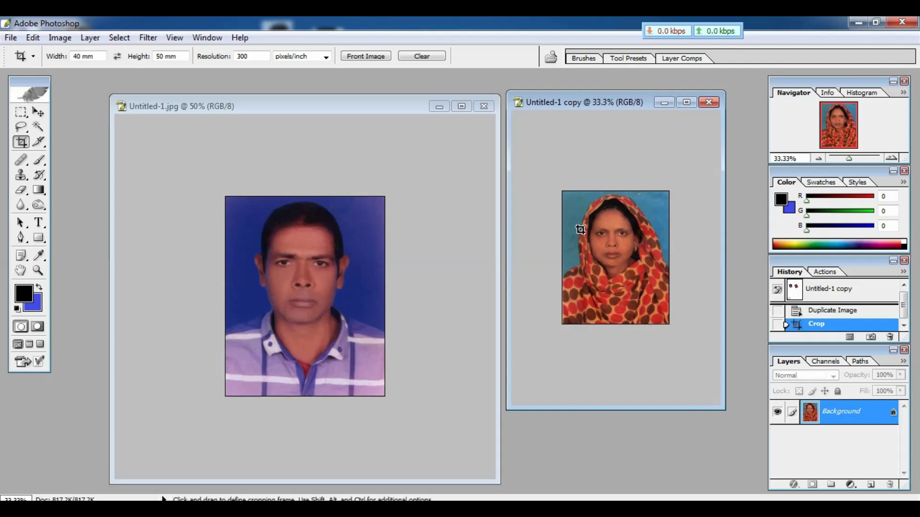
{"action": "key", "text": "f"}
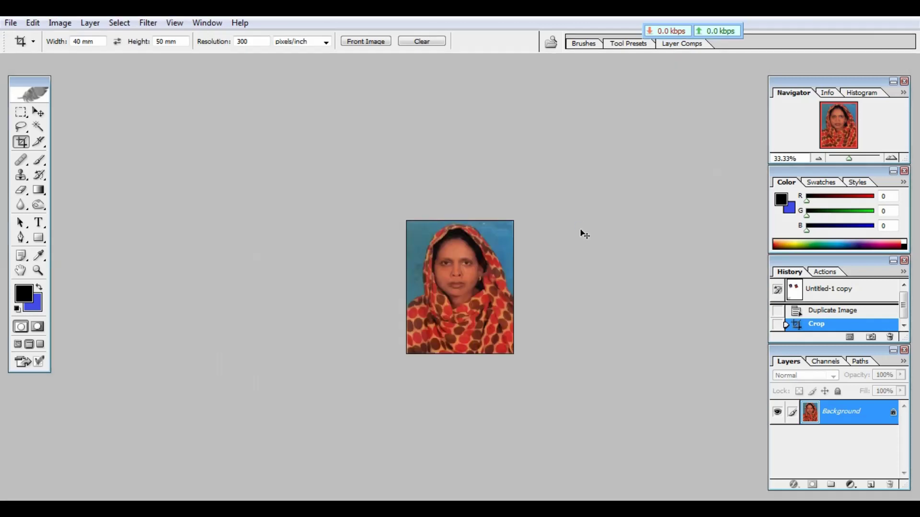
{"action": "key", "text": "ctrl+plus"}
{"action": "key", "text": "ctrl+plus"}
{"action": "key", "text": "ctrl+plus"}
{"action": "key", "text": "ctrl+plus"}
{"action": "key", "text": "ctrl+plus"}
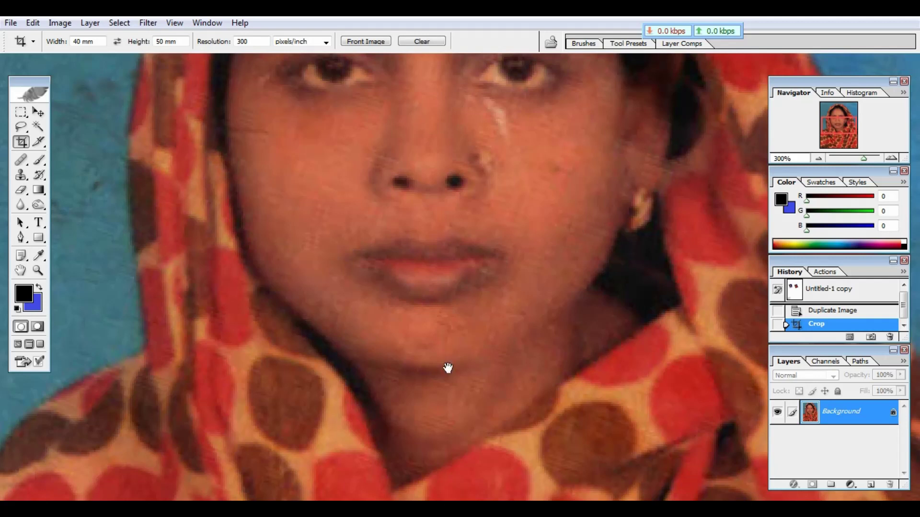
- Clone Stamp away the white mark beneath the woman's eye, then zoom out to the whole portrait
{"action": "left_click_drag", "start_coordinate": [489, 232], "coordinate": [519, 372]}
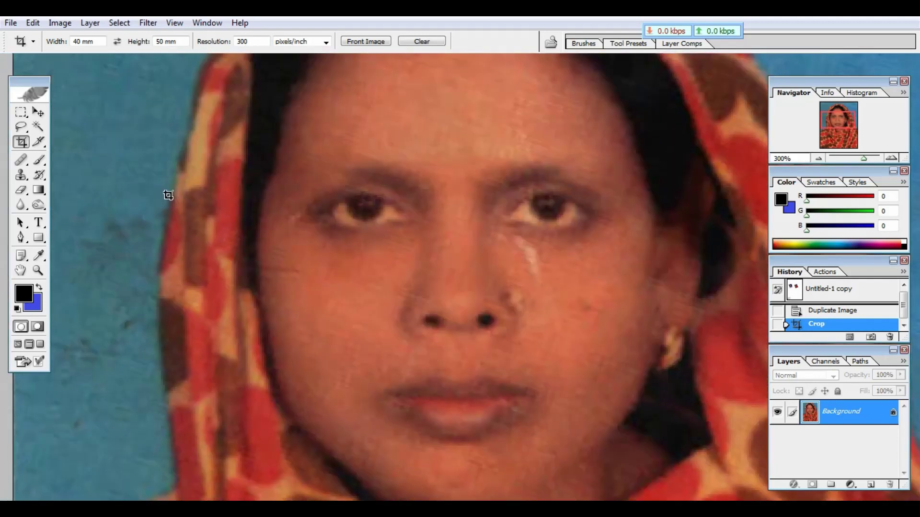
{"action": "left_click", "coordinate": [19, 178]}
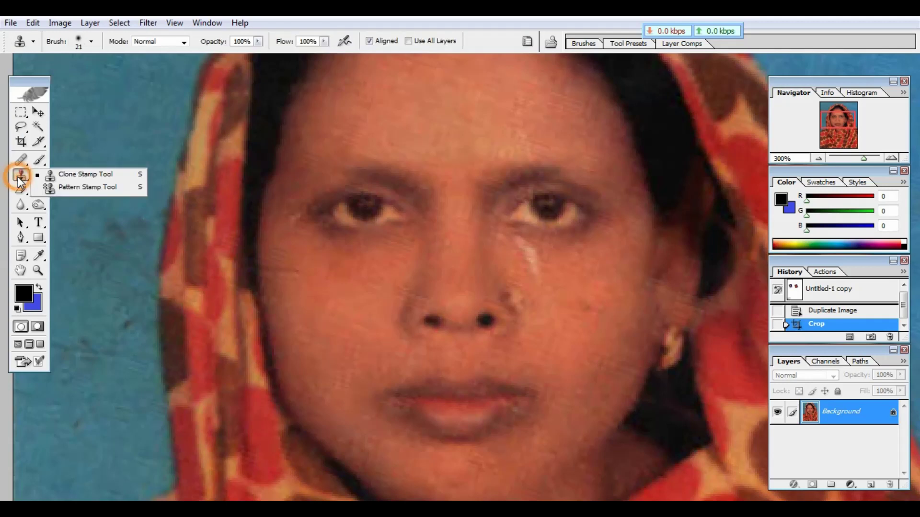
{"action": "left_click", "coordinate": [47, 174]}
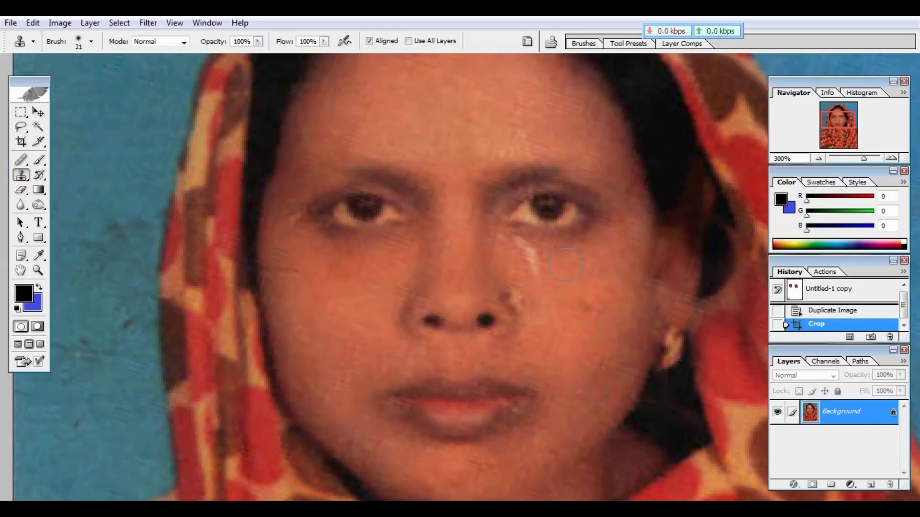
{"action": "left_click", "coordinate": [545, 265]}
{"action": "left_click", "coordinate": [532, 254]}
{"action": "left_click", "coordinate": [529, 251]}
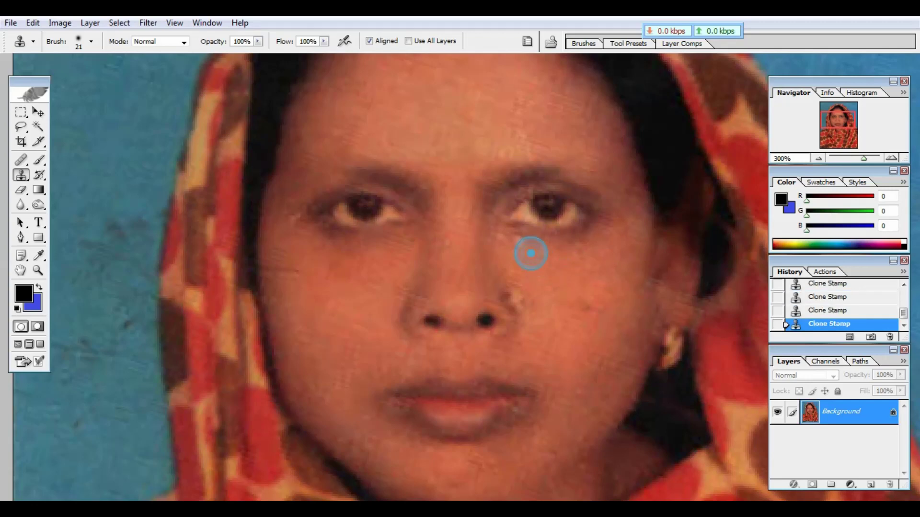
{"action": "left_click", "coordinate": [524, 247]}
{"action": "left_click", "coordinate": [520, 251]}
{"action": "key", "text": "ctrl+minus"}
{"action": "key", "text": "ctrl+minus"}
{"action": "key", "text": "ctrl+minus"}
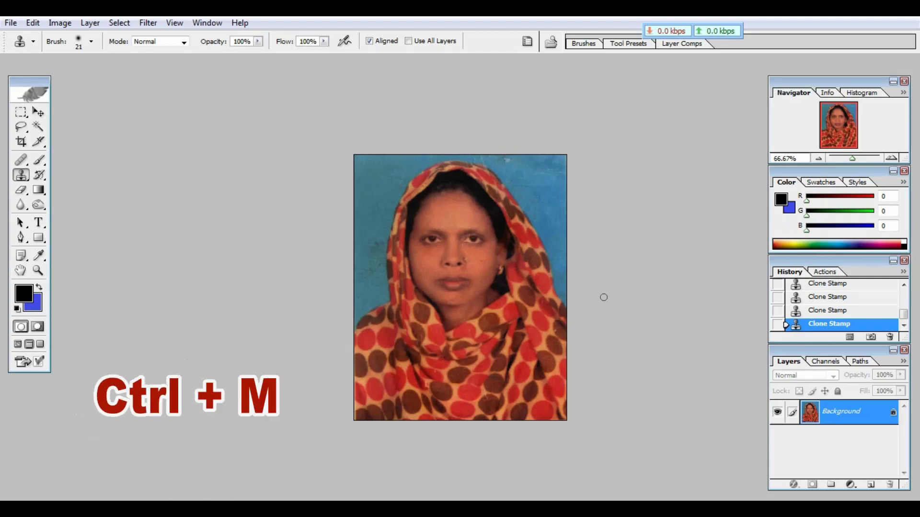
- Brighten the portrait by lifting the midtones in Curves (Ctrl+M)
{"action": "key", "text": "ctrl+m"}
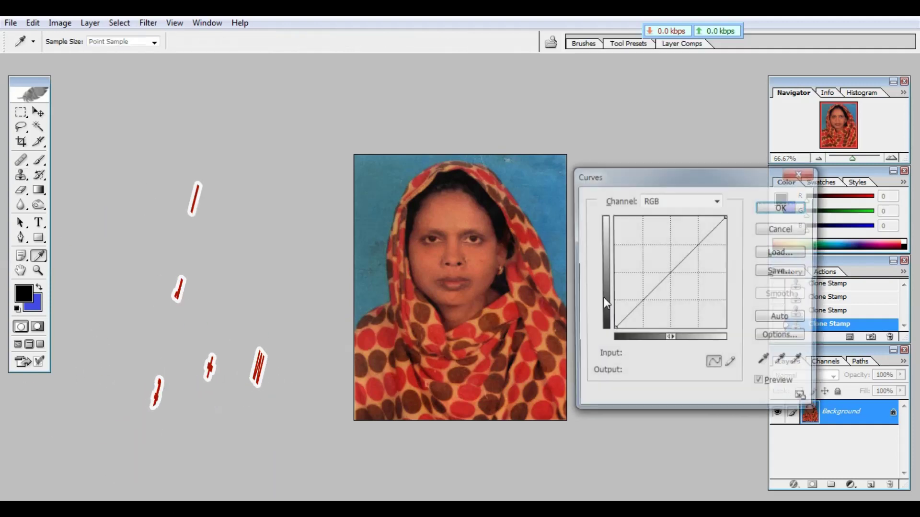
{"action": "left_click_drag", "start_coordinate": [668, 278], "coordinate": [661, 263]}
{"action": "left_click", "coordinate": [782, 208]}
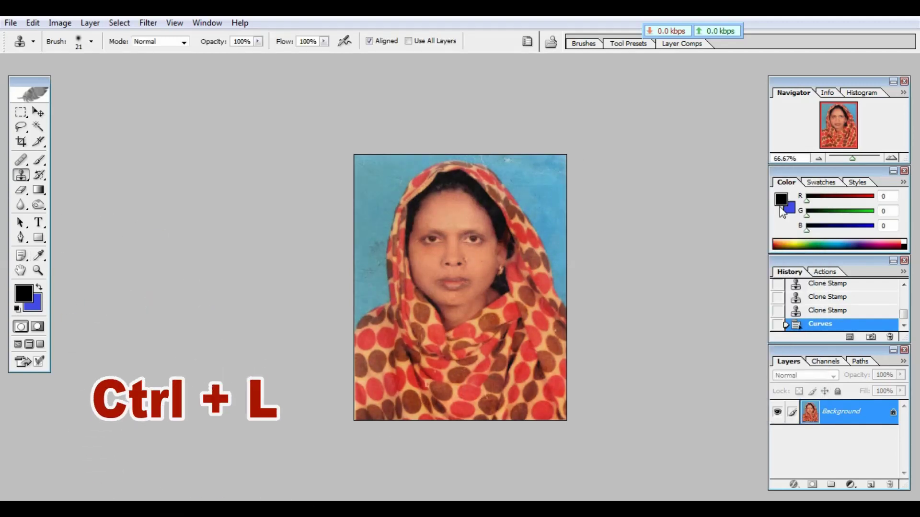
- Raise the black input level to 32 in Levels (Ctrl+L)
{"action": "key", "text": "ctrl+l"}
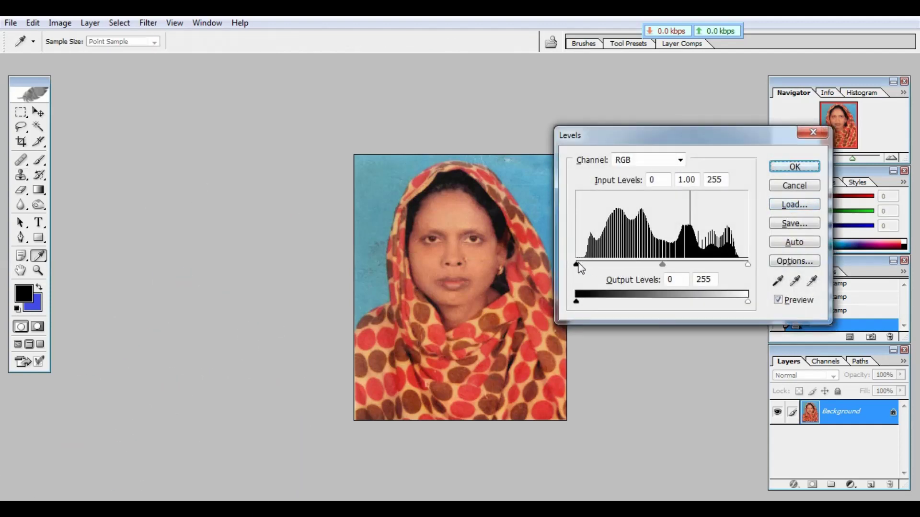
{"action": "left_click_drag", "start_coordinate": [577, 263], "coordinate": [598, 268]}
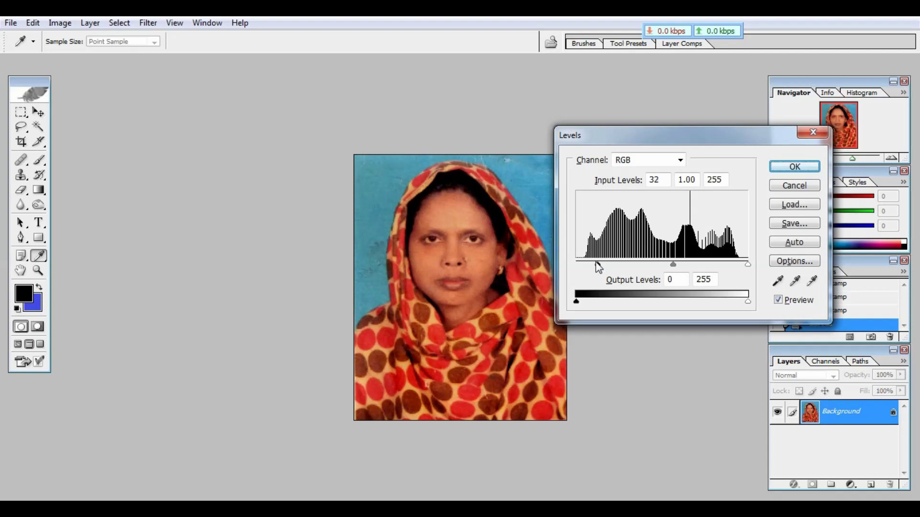
- Apply the Levels change, return to standard screen mode, and view Untitled-1.jpg at 50%
{"action": "left_click", "coordinate": [774, 169]}
{"action": "key", "text": "f"}
{"action": "key", "text": "f"}
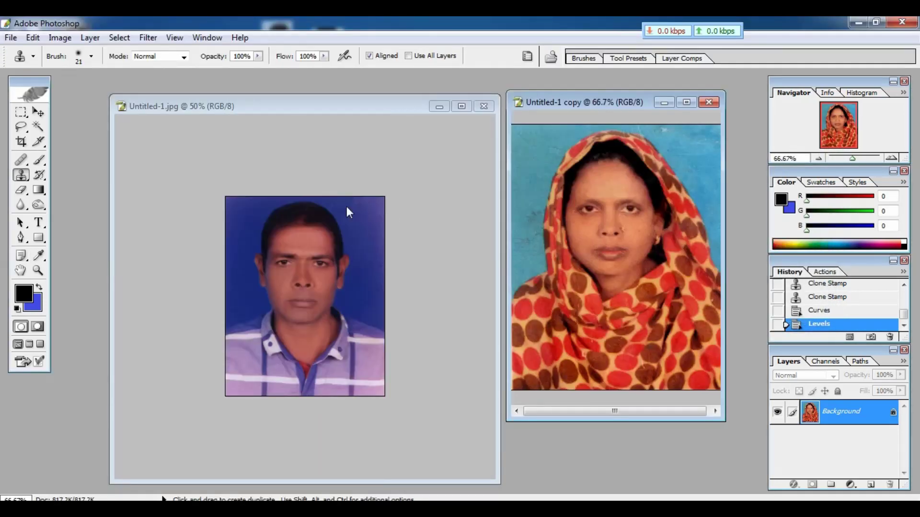
{"action": "left_click", "coordinate": [335, 205]}
{"action": "key", "text": "ctrl+alt+0"}
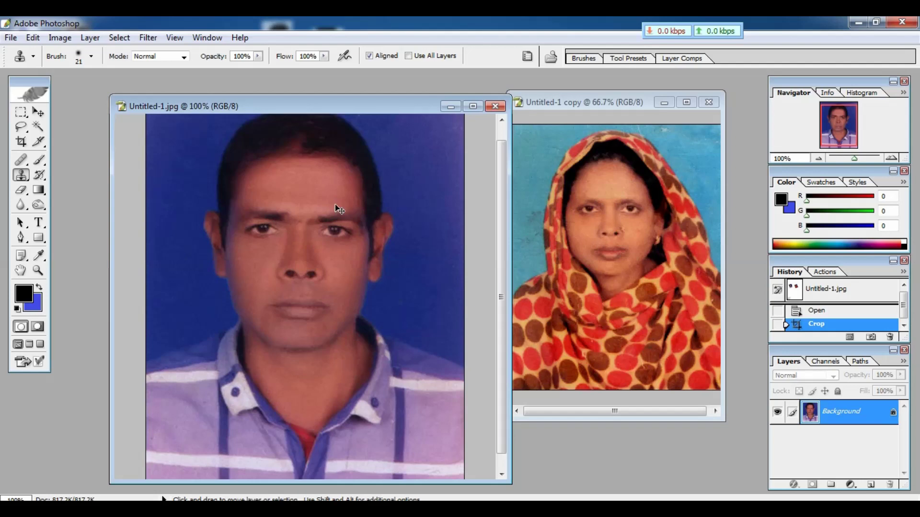
{"action": "key", "text": "ctrl+minus"}
{"action": "key", "text": "ctrl+minus"}
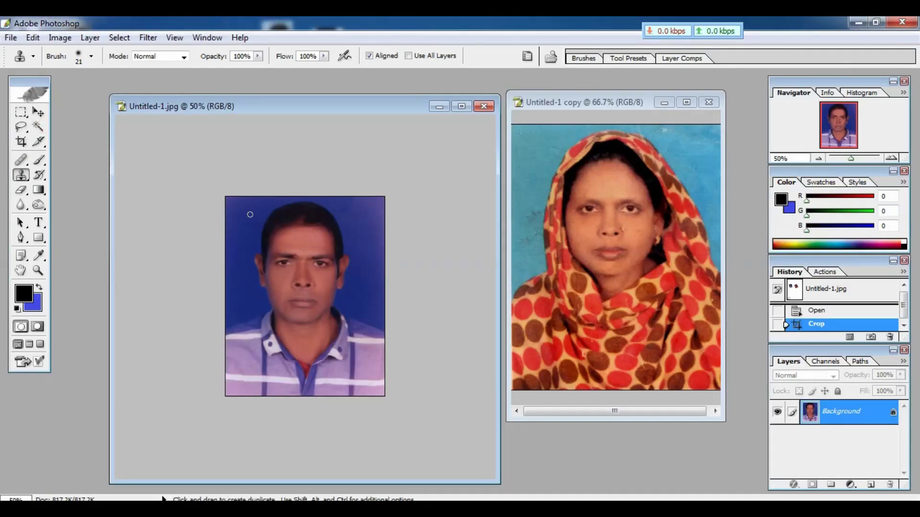
- Select the blue background around the man with the Magic Wand
{"action": "key", "text": "w"}
{"action": "left_click", "coordinate": [250, 213]}
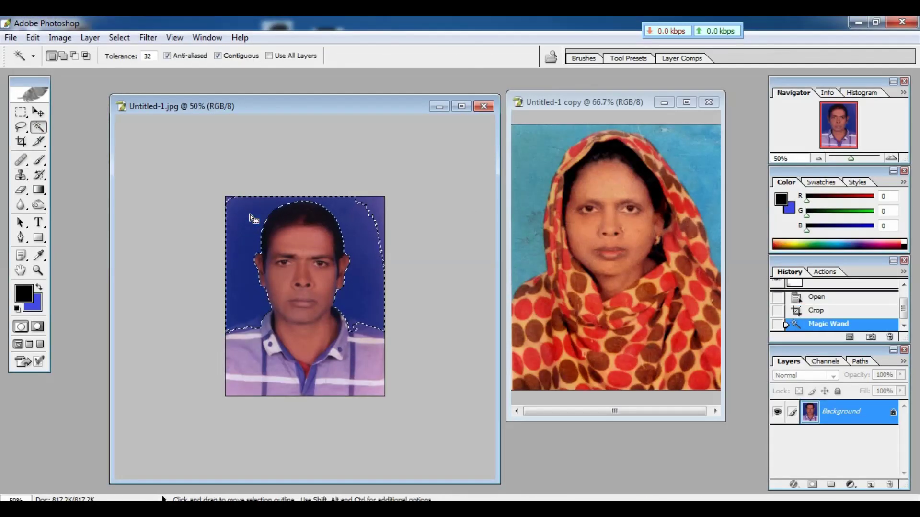
{"action": "key", "text": "ctrl+w"}
{"action": "left_click", "coordinate": [524, 221]}
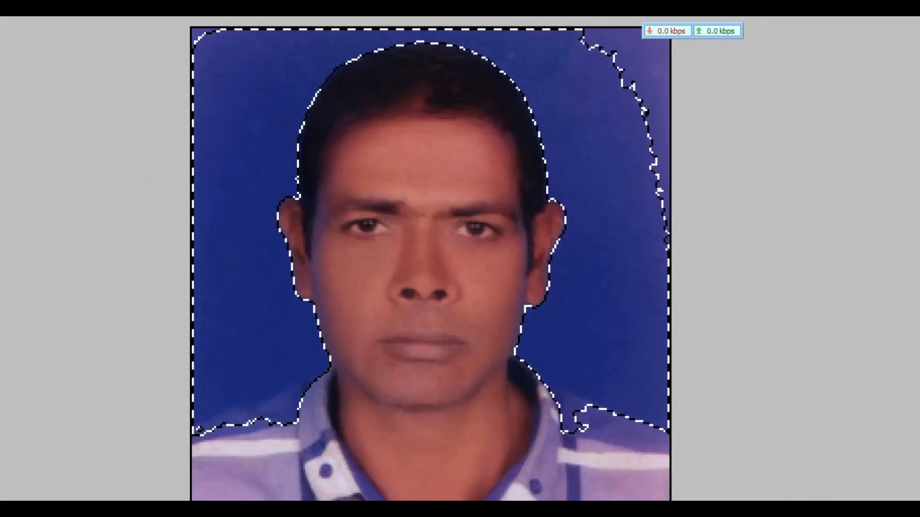
- Add the top-right corner of the blue background to the selection
{"action": "left_click", "coordinate": [243, 281]}
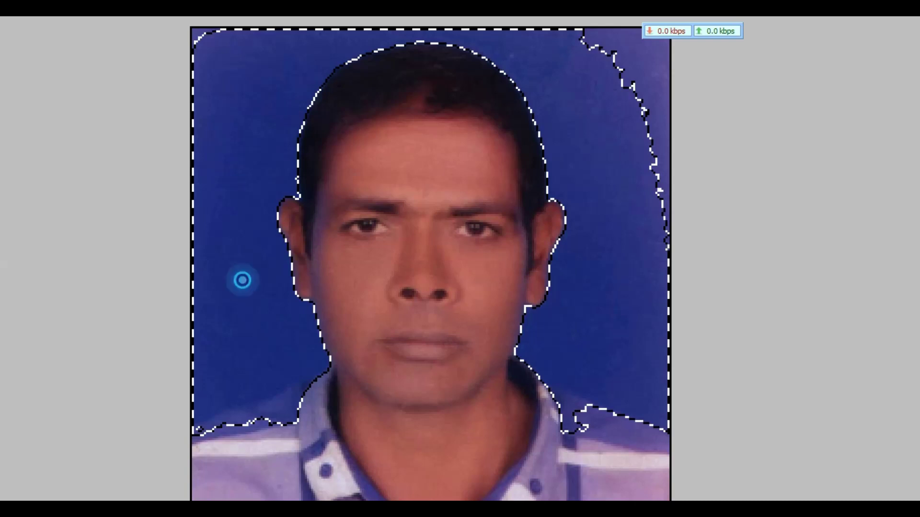
{"action": "left_click", "coordinate": [338, 314]}
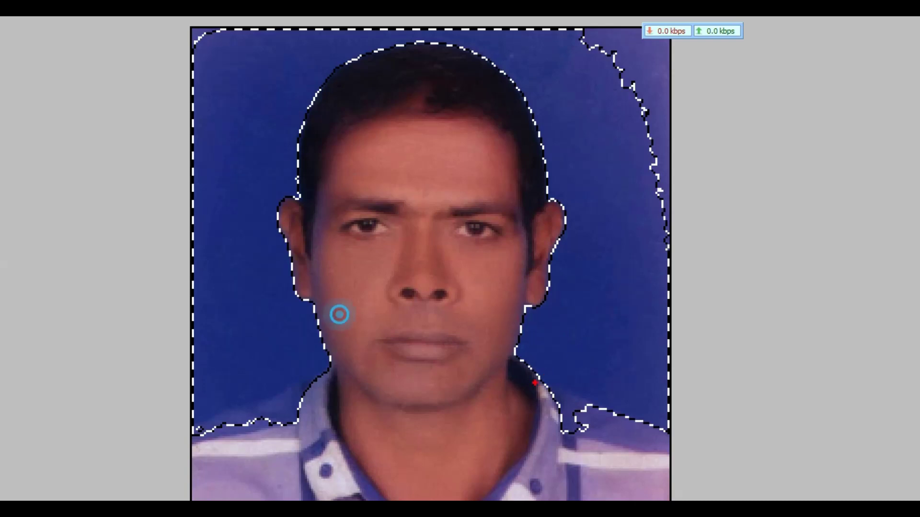
{"action": "left_click_drag", "start_coordinate": [535, 383], "coordinate": [626, 457]}
{"action": "left_click", "coordinate": [314, 279]}
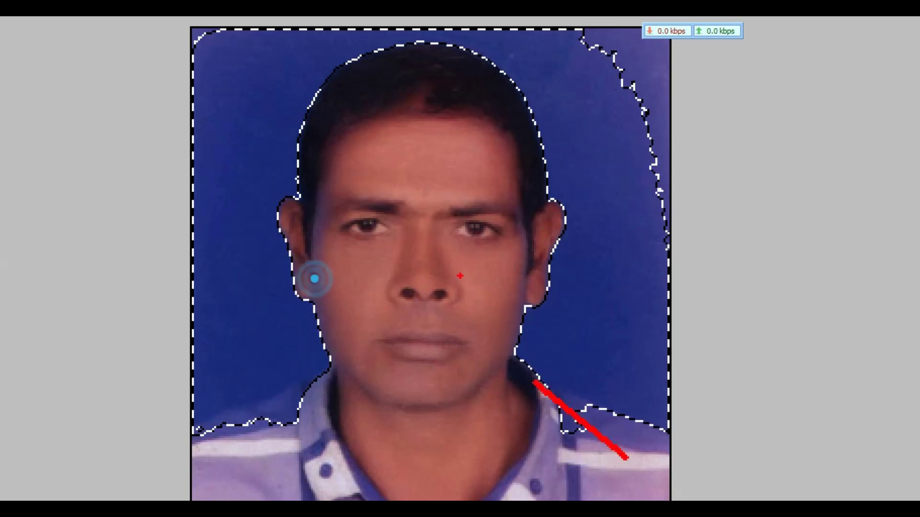
{"action": "left_click_drag", "start_coordinate": [623, 125], "coordinate": [650, 60]}
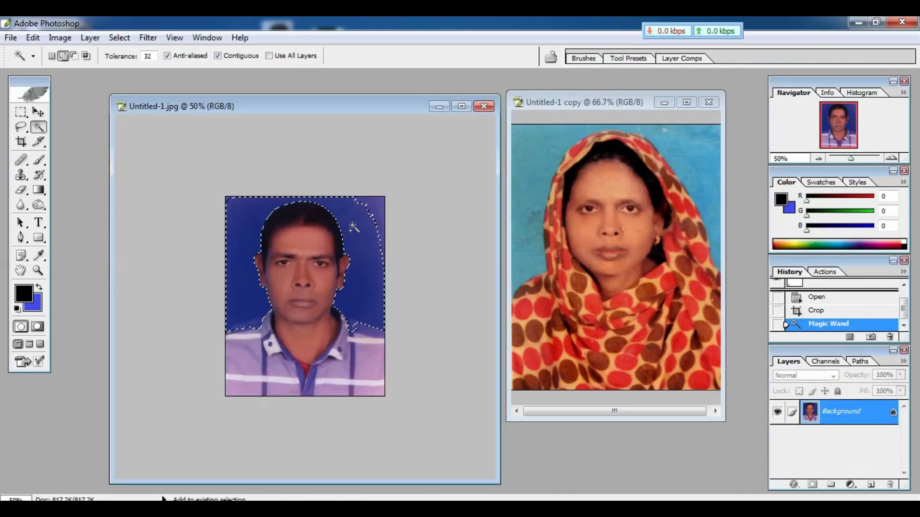
{"action": "left_click", "coordinate": [370, 214], "text": "shift"}
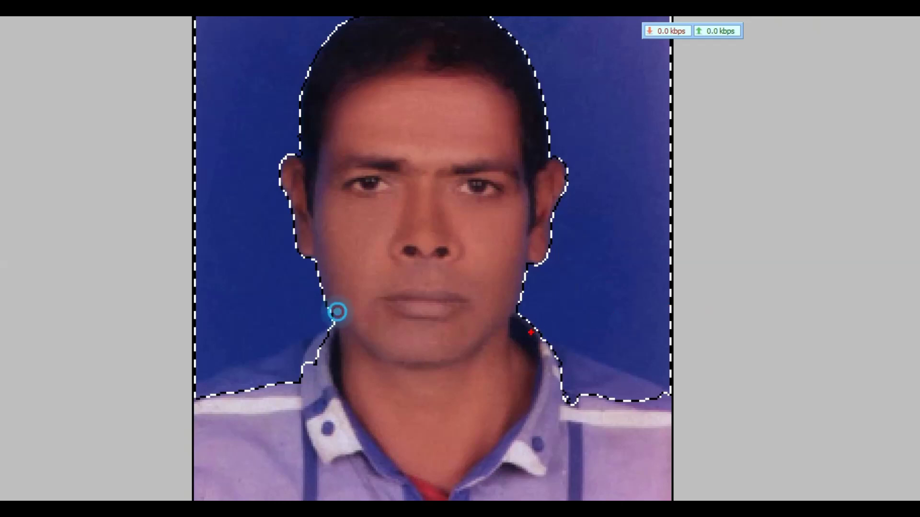
{"action": "mouse_move", "coordinate": [531, 332]}
{"action": "left_mouse_down"}
{"action": "mouse_move", "coordinate": [634, 390]}
{"action": "mouse_move", "coordinate": [690, 399]}
{"action": "left_mouse_up"}
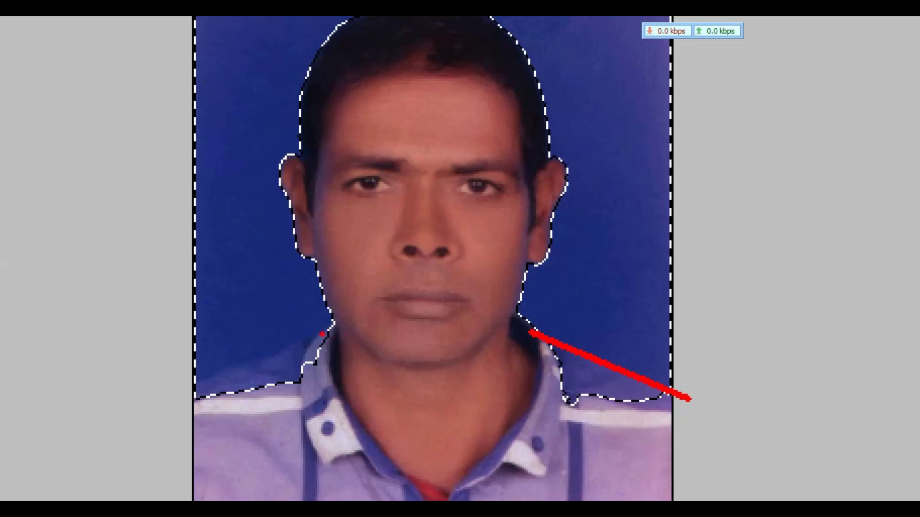
{"action": "left_click_drag", "start_coordinate": [322, 333], "coordinate": [113, 442]}
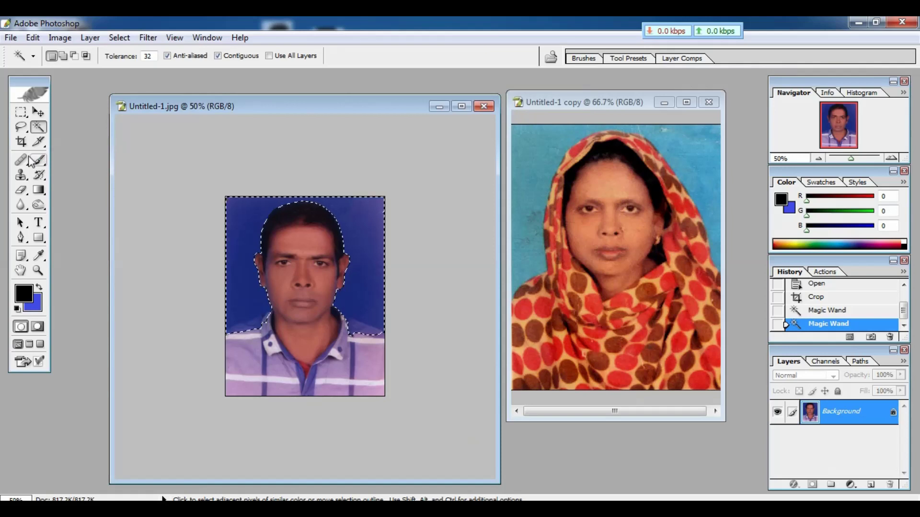
- With the Lasso tool, subtract the man's left and right shoulders from the backdrop selection
{"action": "left_click", "coordinate": [31, 128]}
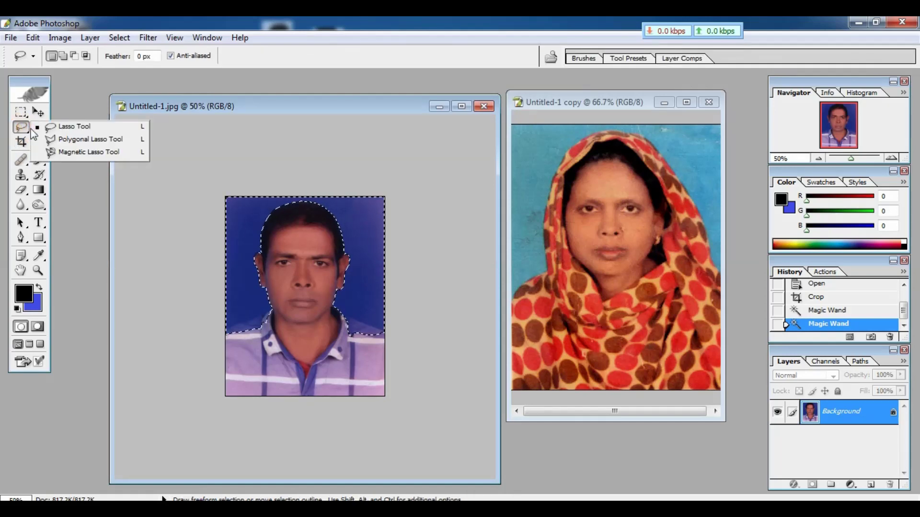
{"action": "left_click", "coordinate": [68, 127]}
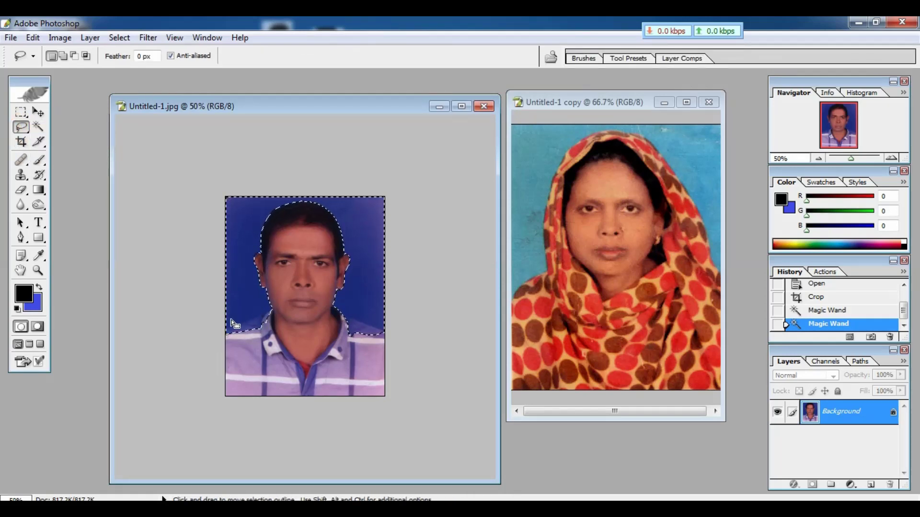
{"action": "key", "text": "alt"}
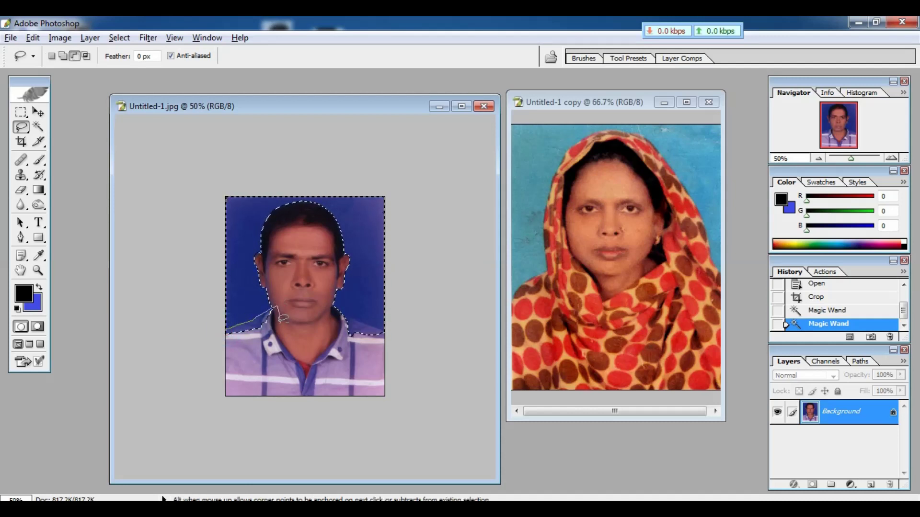
{"action": "left_click_drag", "start_coordinate": [216, 343], "coordinate": [218, 345]}
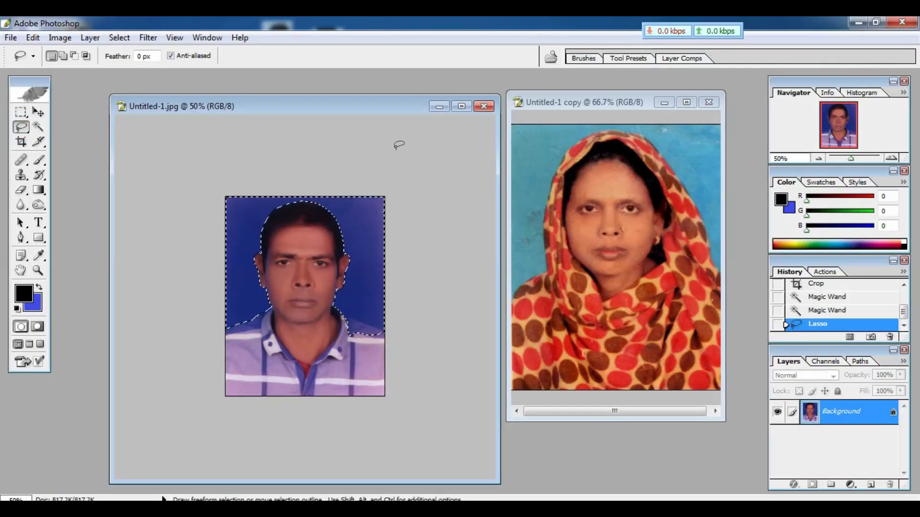
{"action": "key", "text": "alt"}
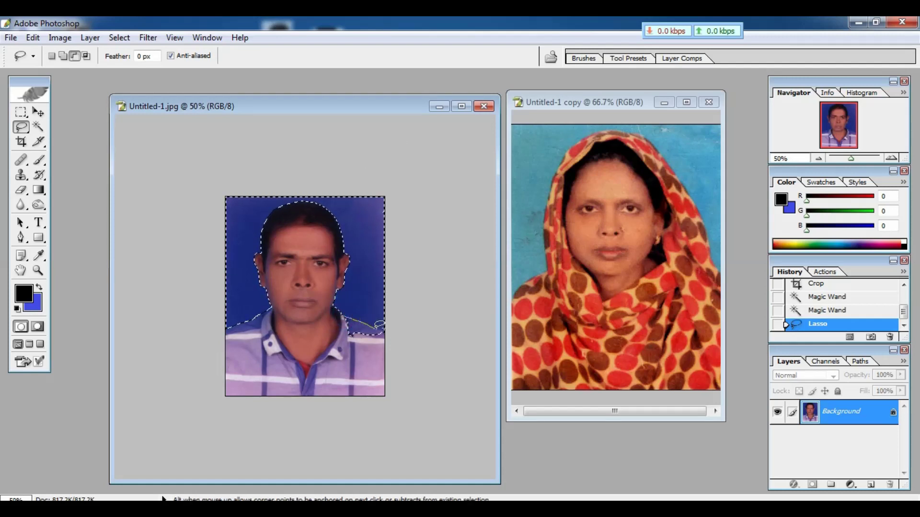
{"action": "mouse_move", "coordinate": [363, 354]}
{"action": "left_mouse_down"}
{"action": "mouse_move", "coordinate": [341, 346]}
{"action": "mouse_move", "coordinate": [331, 317]}
{"action": "left_mouse_up"}
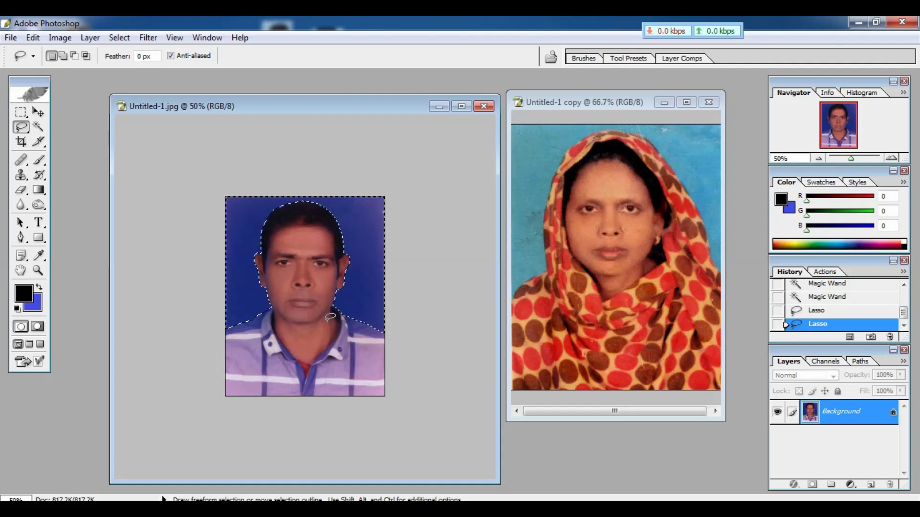
{"action": "key", "text": "ctrl+plus"}
{"action": "key", "text": "ctrl+plus"}
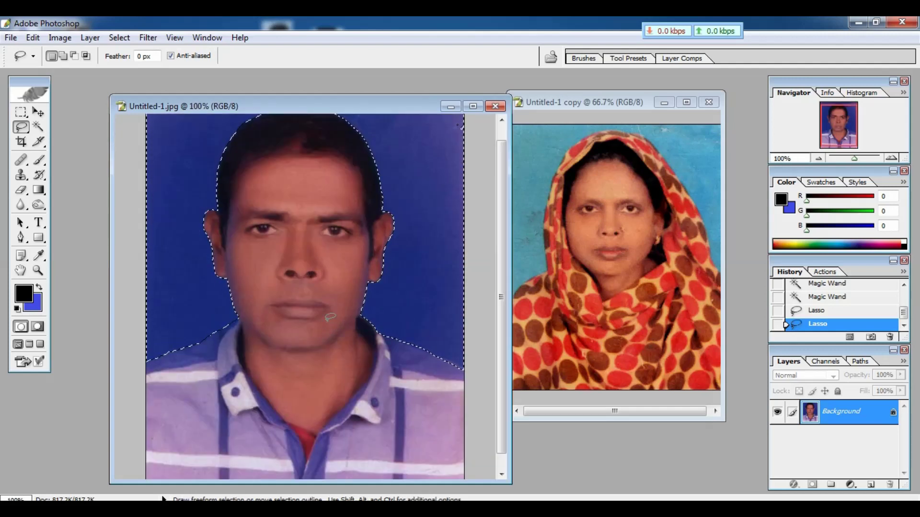
{"action": "key", "text": "ctrl+minus"}
{"action": "key", "text": "ctrl+minus"}
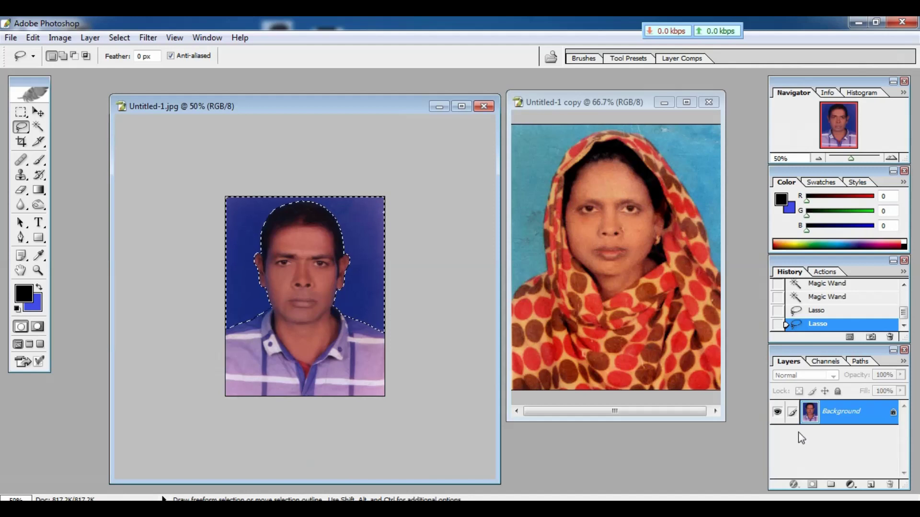
- Convert the man's Background to Layer 0, delete the selected blue backdrop, and deselect
{"action": "double_click", "coordinate": [861, 420]}
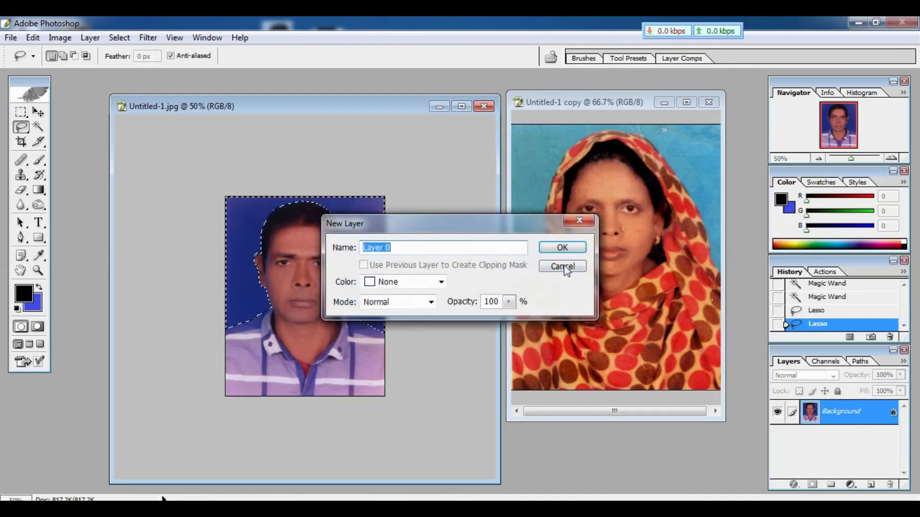
{"action": "left_click", "coordinate": [569, 246]}
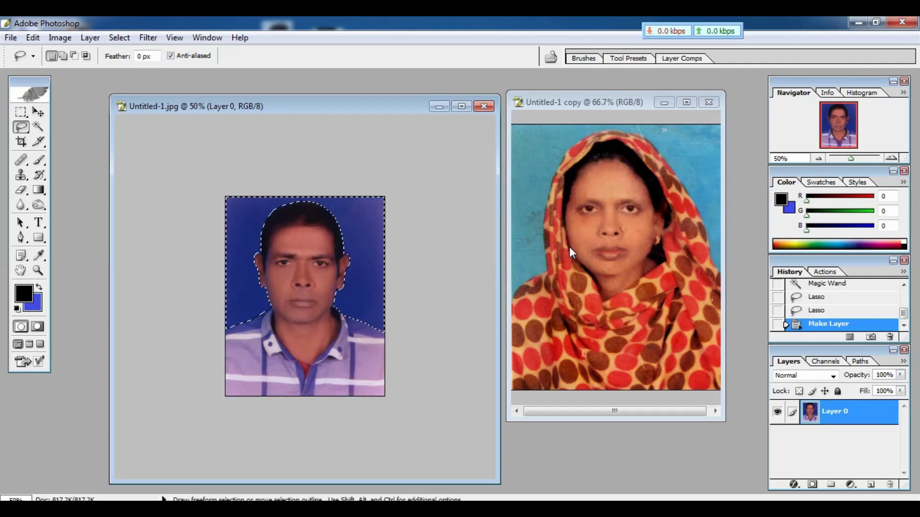
{"action": "key", "text": "Delete"}
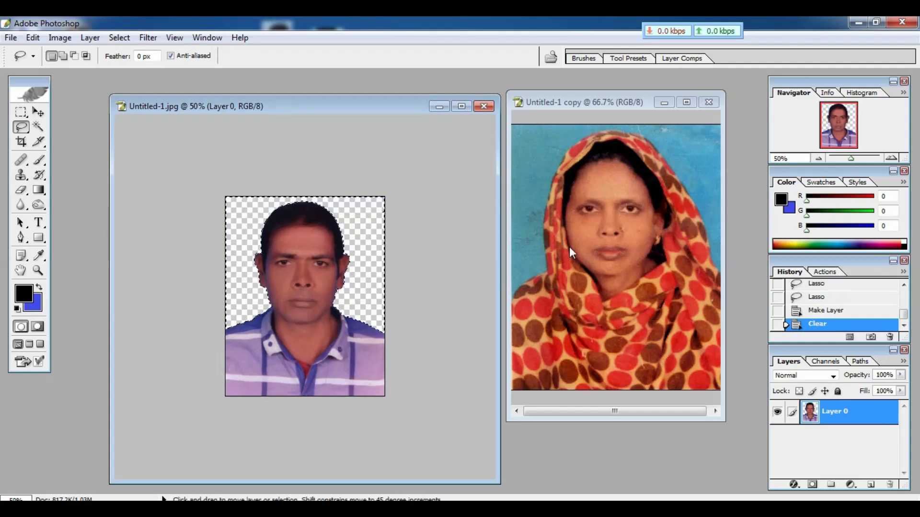
{"action": "key", "text": "ctrl+d"}
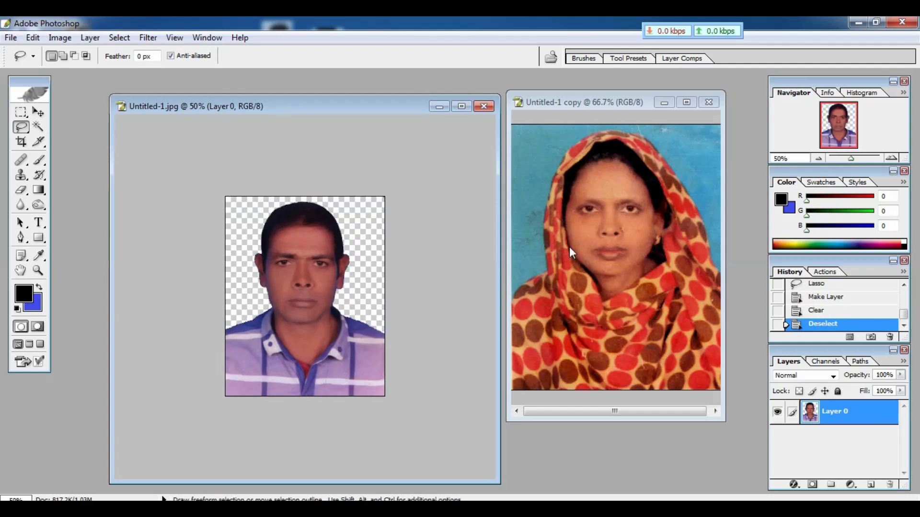
{"action": "left_click", "coordinate": [606, 192]}
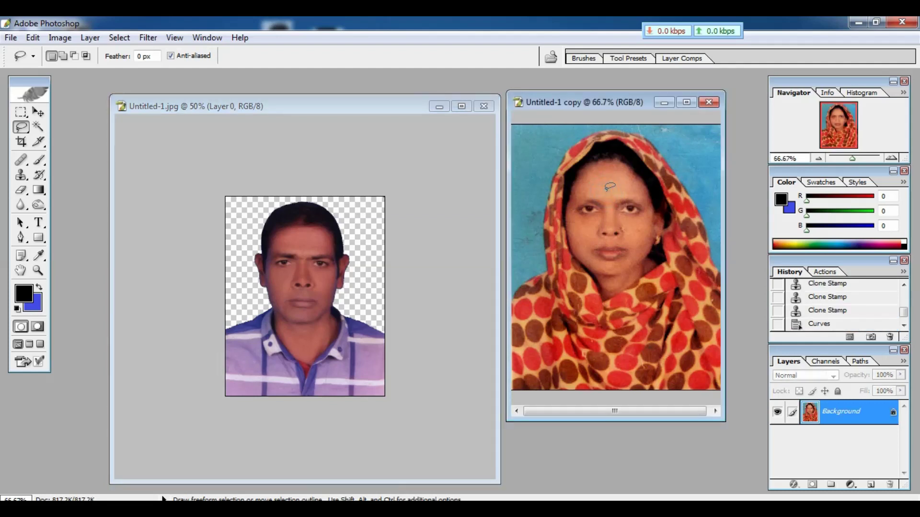
- Magic Wand-select the woman's blue backdrop, adding each remaining blue patch including the top-right
{"action": "key", "text": "ctrl+minus"}
{"action": "key", "text": "ctrl+minus"}
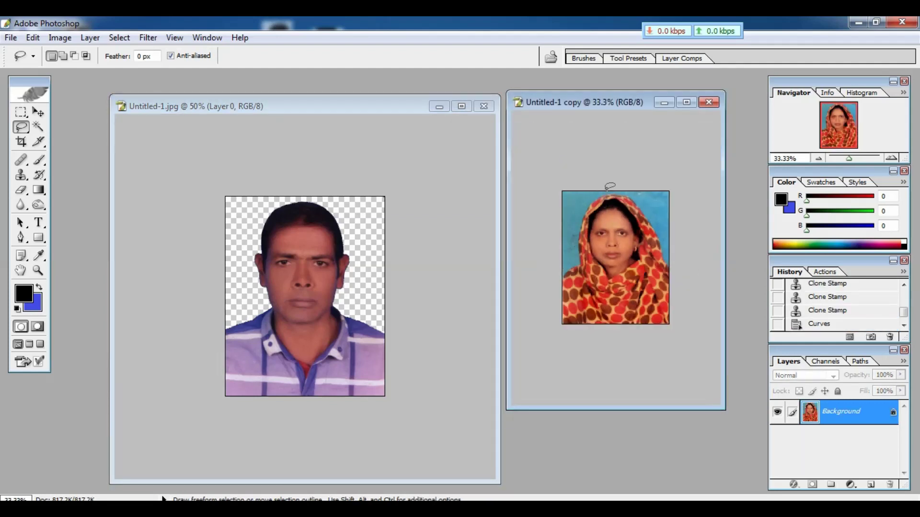
{"action": "left_click", "coordinate": [40, 127]}
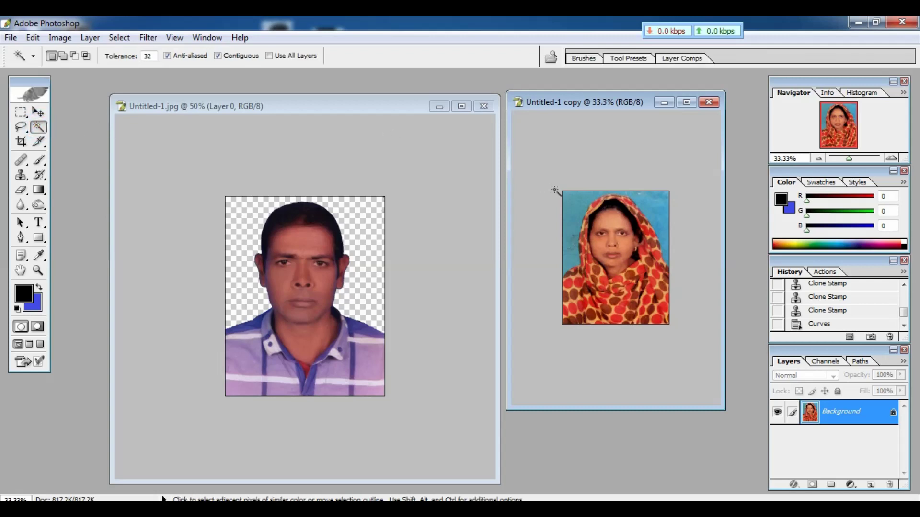
{"action": "left_click", "coordinate": [656, 201], "text": "shift"}
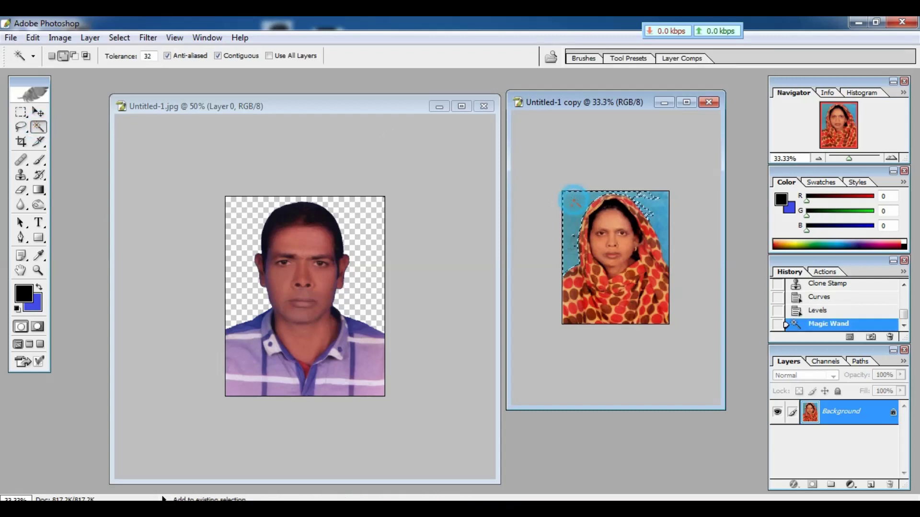
{"action": "left_click", "coordinate": [570, 215], "text": "shift"}
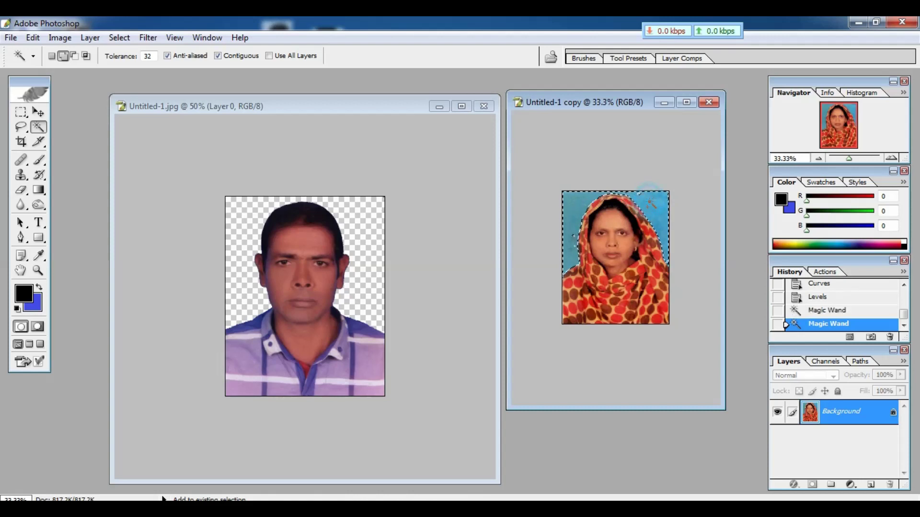
{"action": "key", "text": "ctrl+plus"}
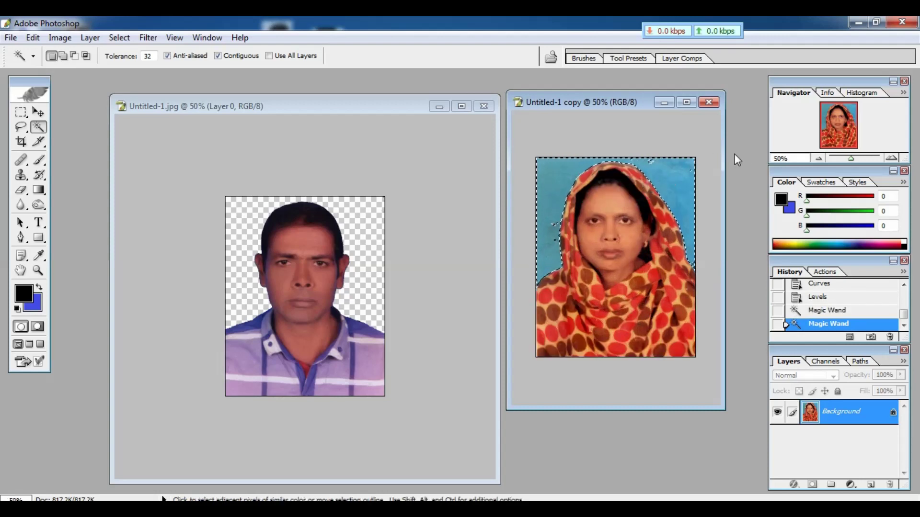
{"action": "left_click", "coordinate": [650, 163], "text": "shift"}
{"action": "left_click", "coordinate": [651, 162], "text": "shift"}
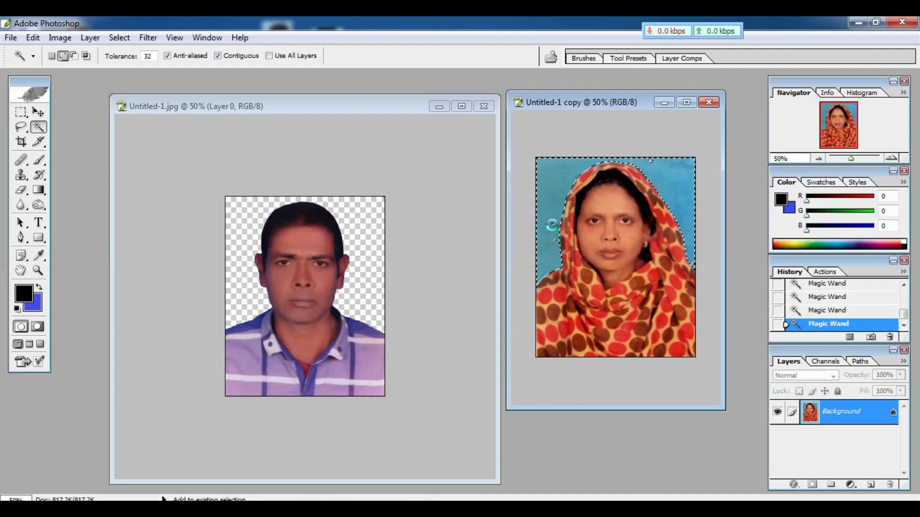
{"action": "left_click", "coordinate": [651, 163]}
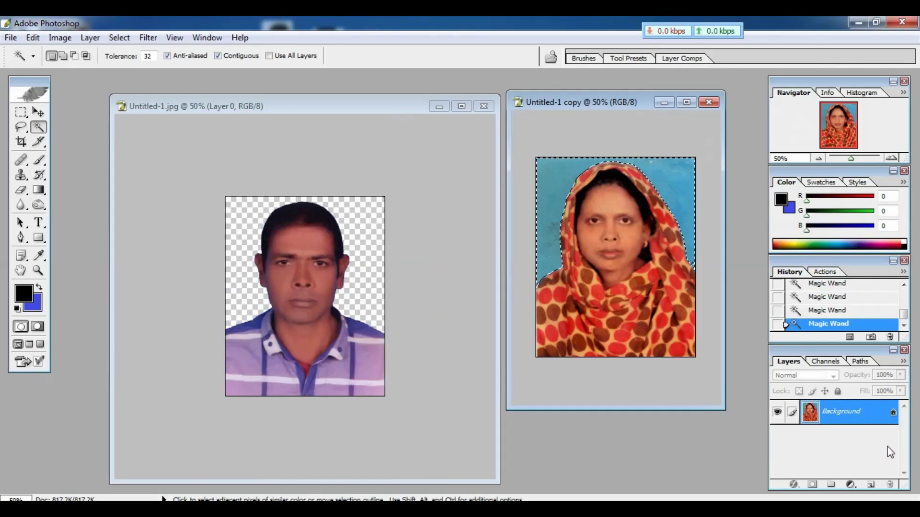
- Turn the woman's Background into Layer 0, delete the selected blue backdrop, and deselect
{"action": "key", "text": "alt"}
{"action": "double_click", "coordinate": [884, 425], "text": "alt"}
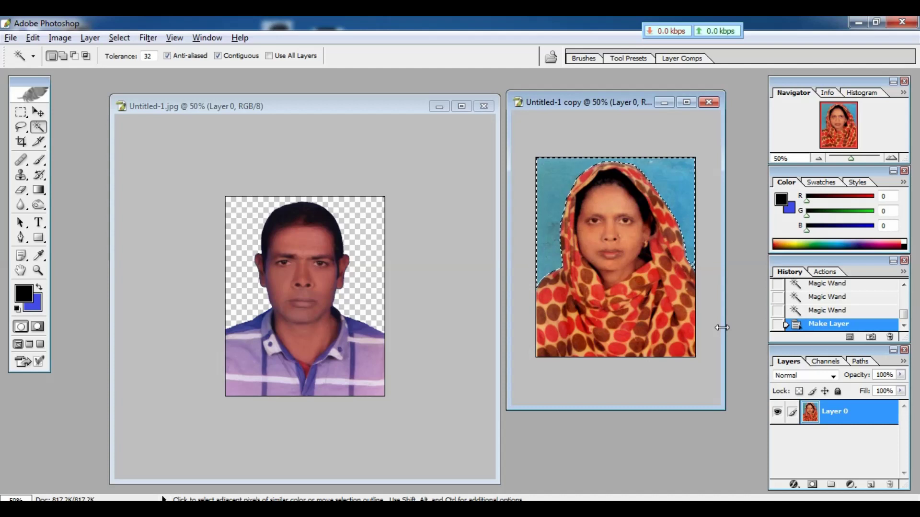
{"action": "key", "text": "Delete"}
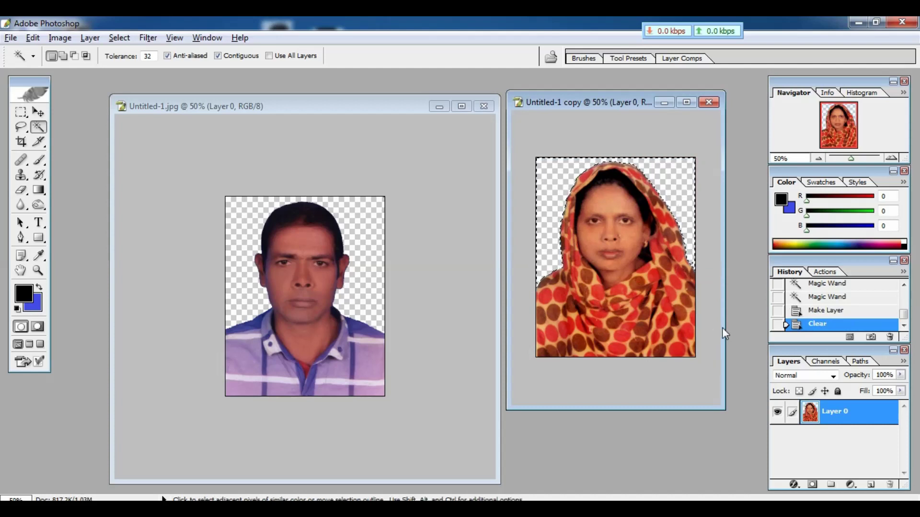
{"action": "key", "text": "ctrl"}
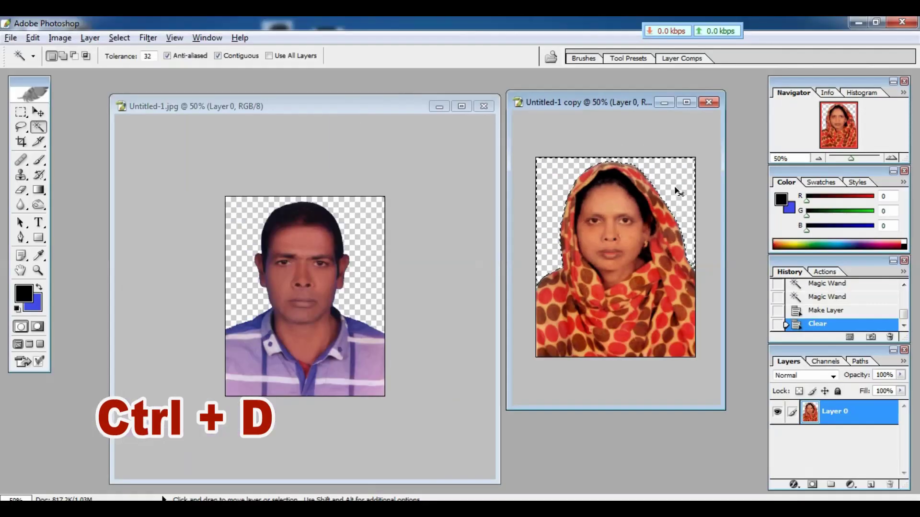
{"action": "key", "text": "ctrl+d"}
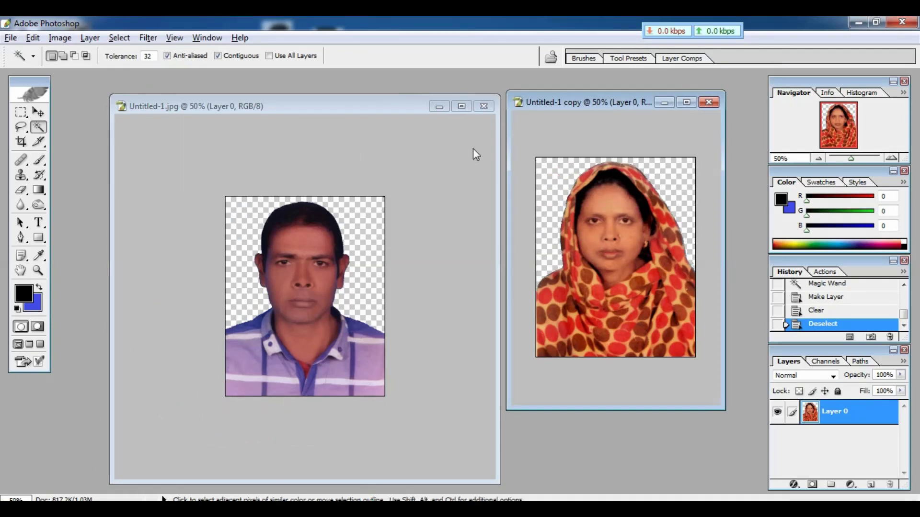
- Bring Untitled-1.jpg forward, move its window right, and choose the fixed-size Crop tool (40 × 50 mm, 300)
{"action": "left_click", "coordinate": [396, 186]}
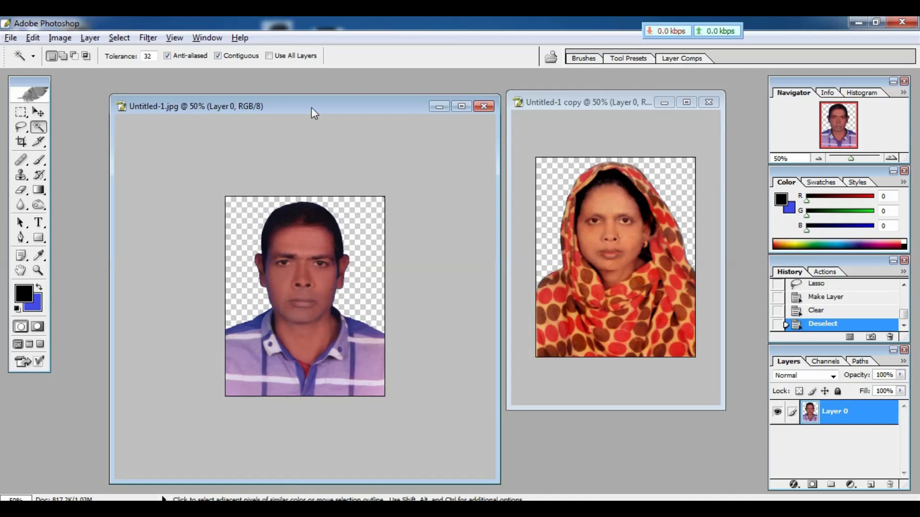
{"action": "left_click_drag", "start_coordinate": [312, 108], "coordinate": [339, 105]}
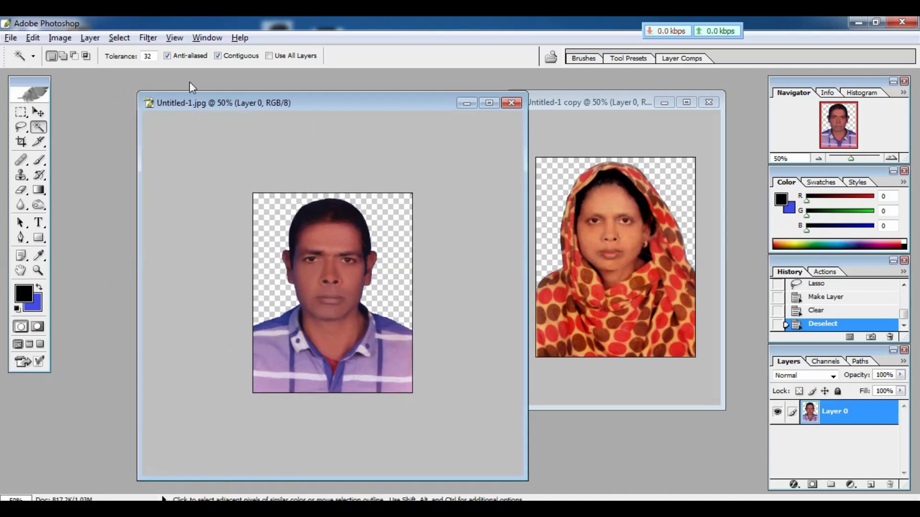
{"action": "key", "text": "ctrl"}
{"action": "left_click", "coordinate": [21, 142]}
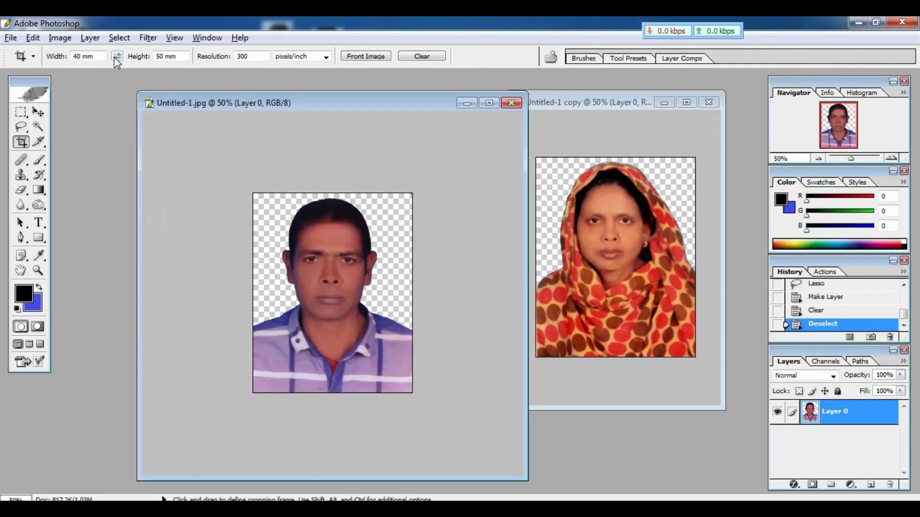
- Swap the crop to 50 × 40 mm, draw it from the photo's top-left corner, and commit
{"action": "left_click", "coordinate": [116, 57]}
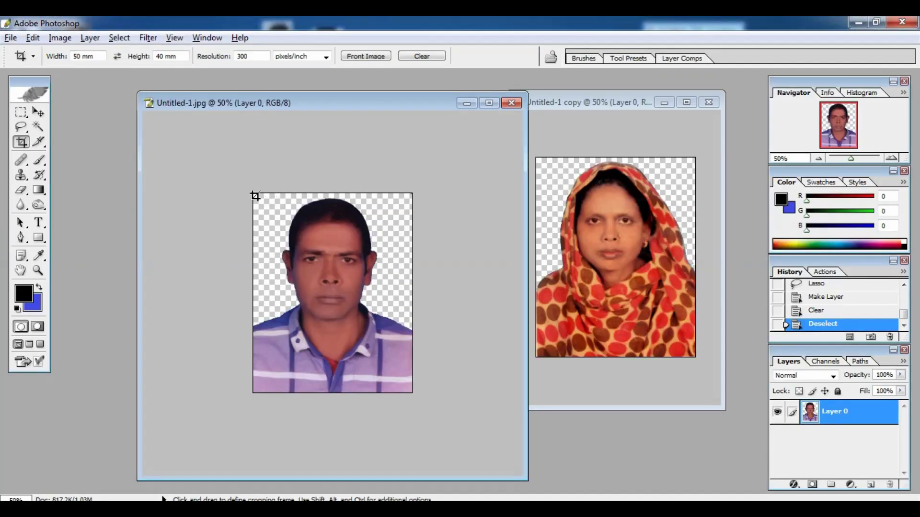
{"action": "left_click_drag", "start_coordinate": [251, 192], "coordinate": [498, 400]}
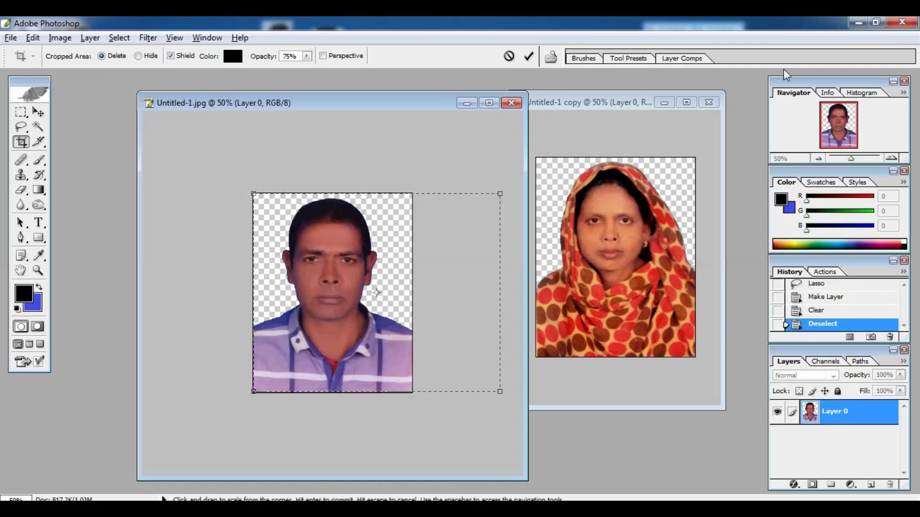
{"action": "left_click", "coordinate": [529, 56]}
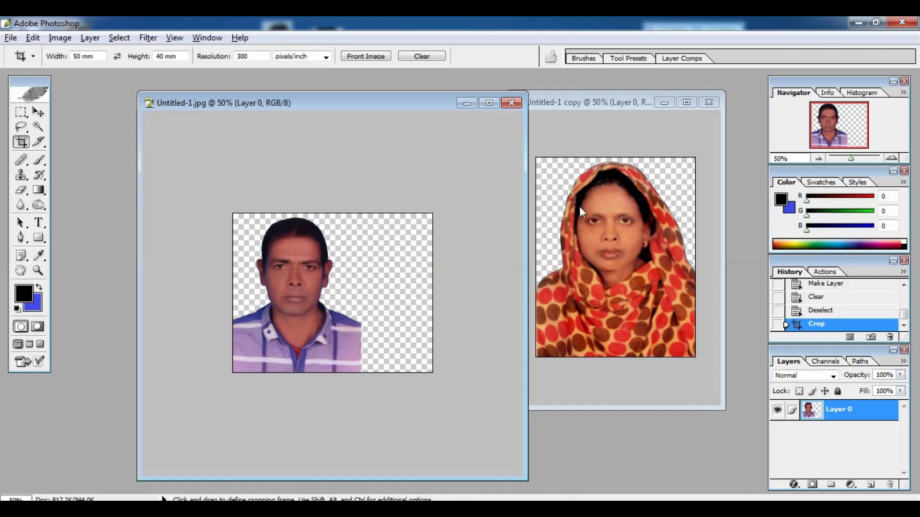
- Nudge the man left, then drag the woman's cut-out into his document and lower it
{"action": "left_click", "coordinate": [39, 113]}
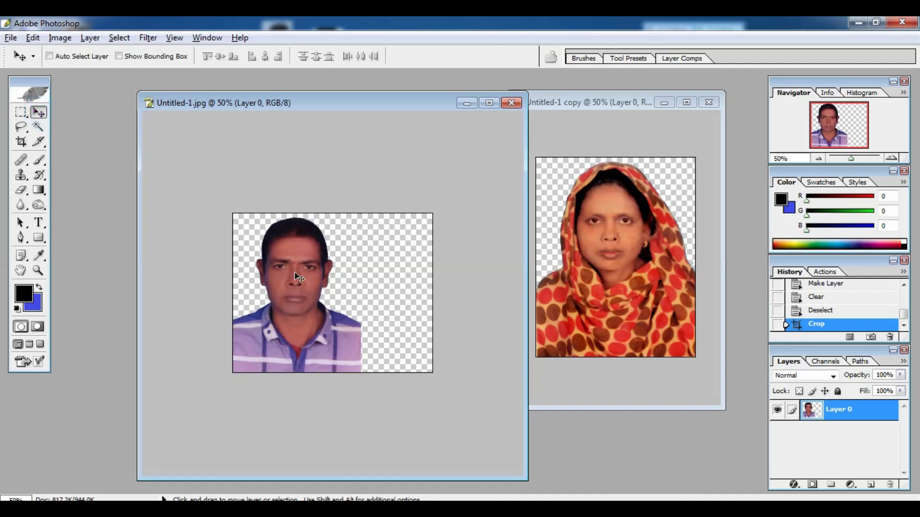
{"action": "left_click_drag", "start_coordinate": [299, 292], "coordinate": [286, 298]}
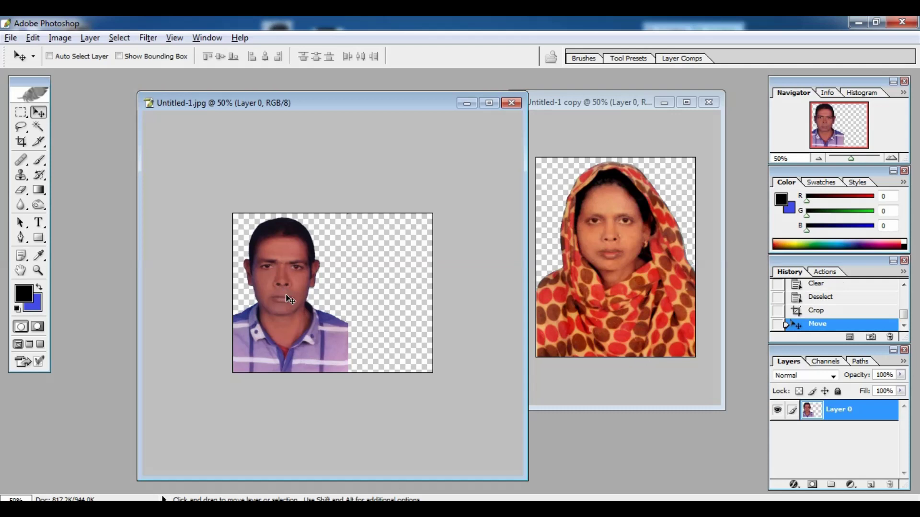
{"action": "left_click", "coordinate": [677, 270]}
{"action": "left_click_drag", "start_coordinate": [630, 261], "coordinate": [361, 289]}
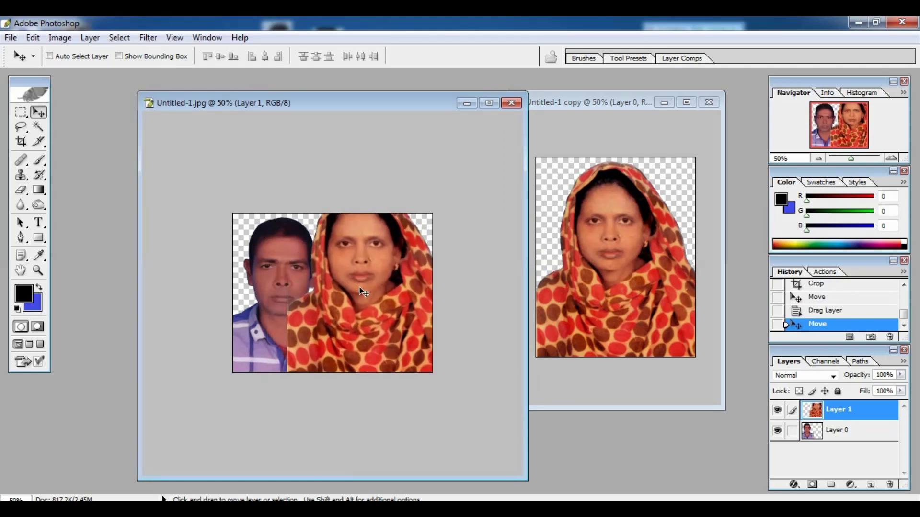
{"action": "left_click", "coordinate": [638, 224]}
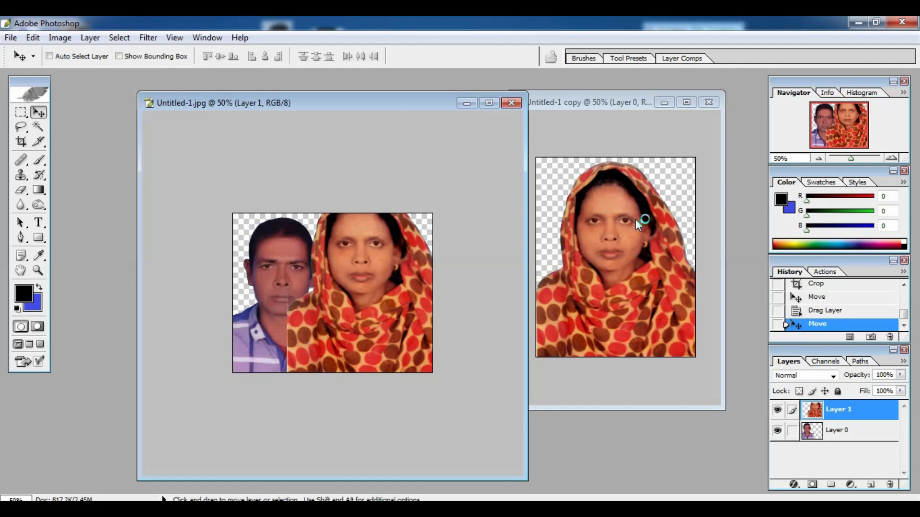
{"action": "left_click_drag", "start_coordinate": [363, 248], "coordinate": [361, 283]}
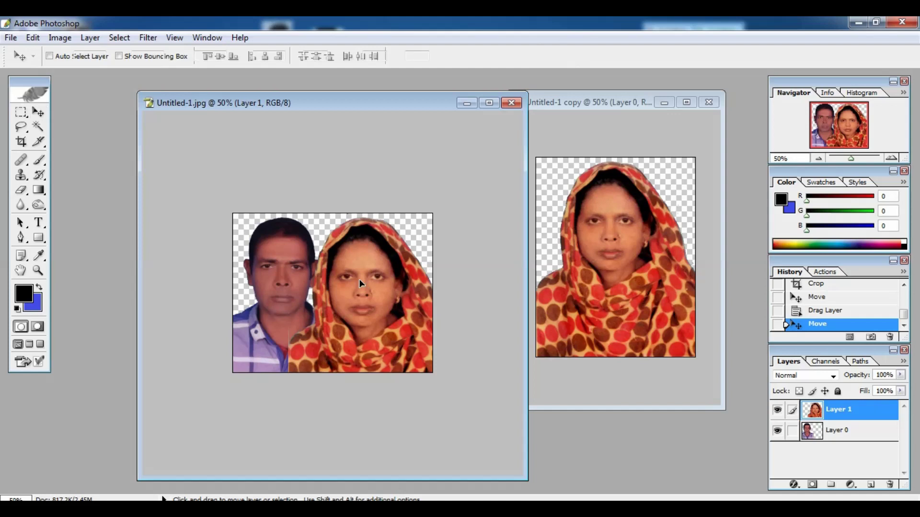
- Scale the woman's layer to about 73% with Free Transform and shift it slightly right
{"action": "key", "text": "ctrl+t"}
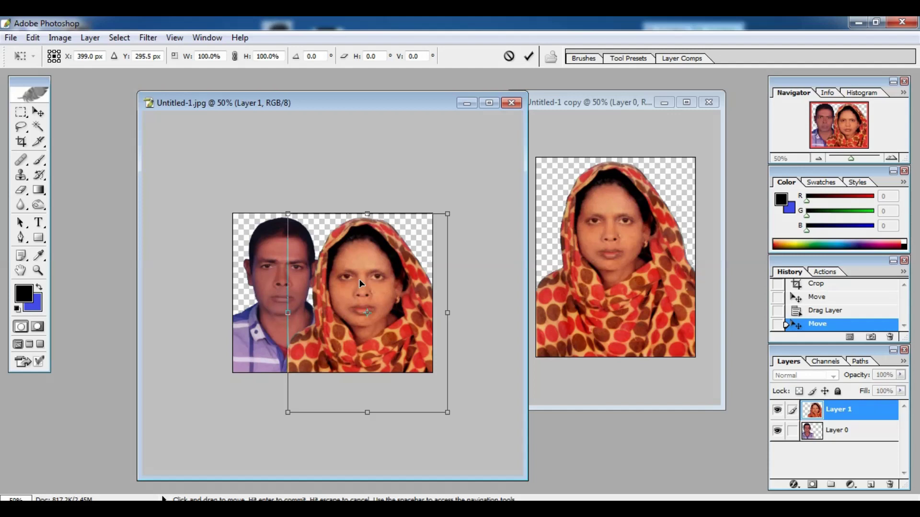
{"action": "left_click_drag", "start_coordinate": [288, 215], "coordinate": [308, 239]}
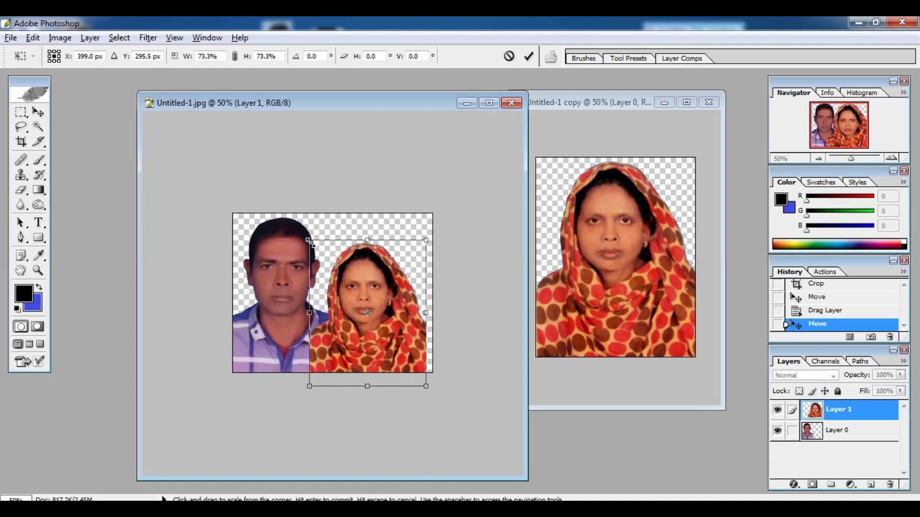
{"action": "key", "text": "Return"}
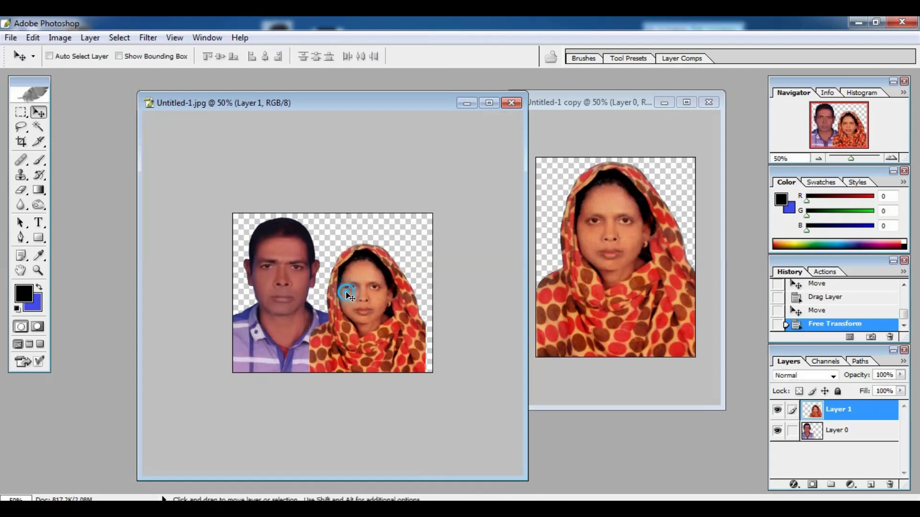
{"action": "left_click_drag", "start_coordinate": [345, 291], "coordinate": [362, 287]}
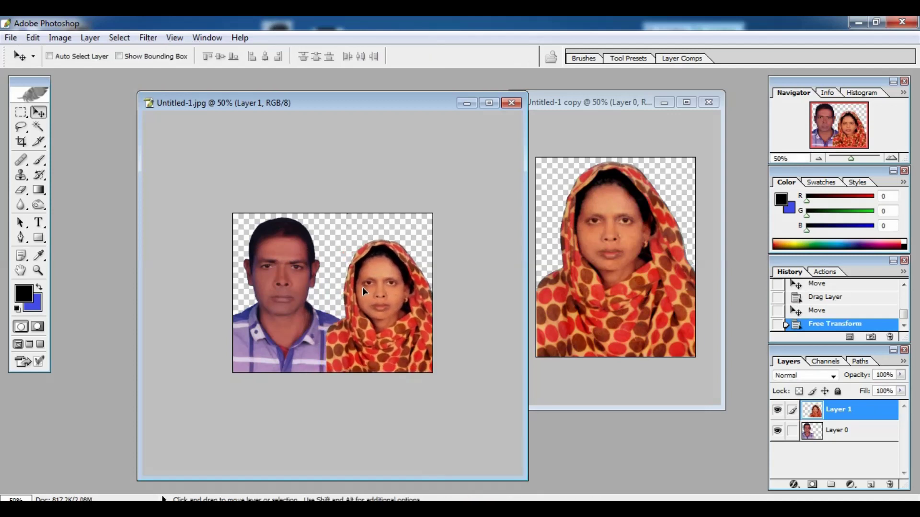
- Merge the two portraits with Ctrl+Shift+E and nudge the merged layer slightly down
{"action": "key", "text": "ctrl+plus"}
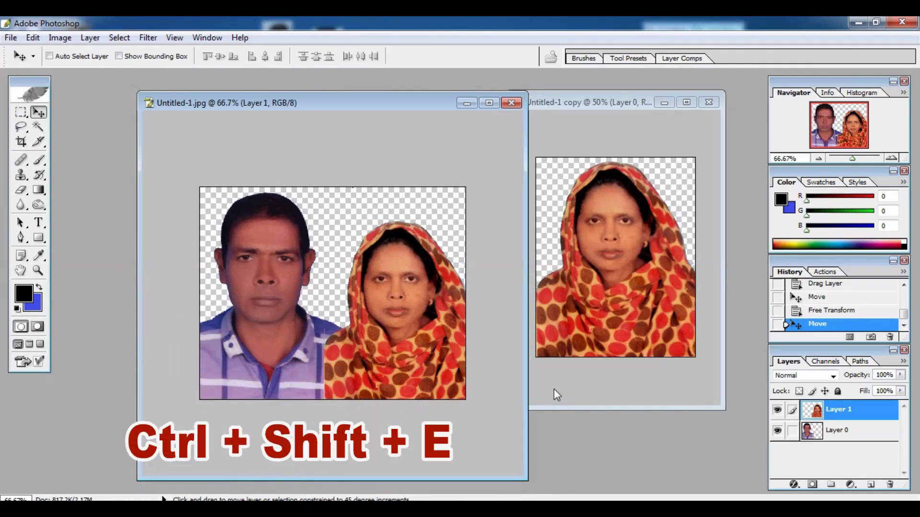
{"action": "key", "text": "ctrl+shift+e"}
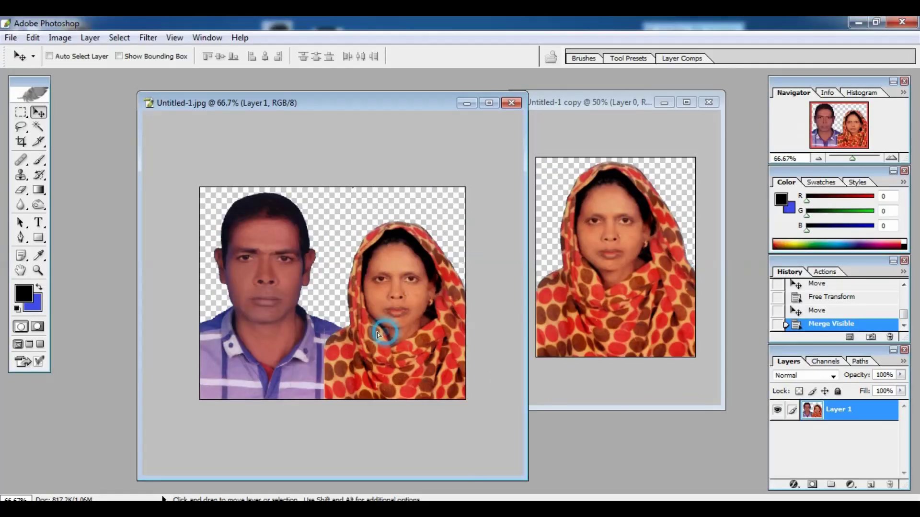
{"action": "mouse_move", "coordinate": [378, 334]}
{"action": "left_mouse_down"}
{"action": "mouse_move", "coordinate": [349, 324]}
{"action": "mouse_move", "coordinate": [392, 324]}
{"action": "mouse_move", "coordinate": [386, 337]}
{"action": "left_mouse_up"}
- Add a new empty Layer 2 and place it beneath Layer 1
{"action": "left_click", "coordinate": [870, 486]}
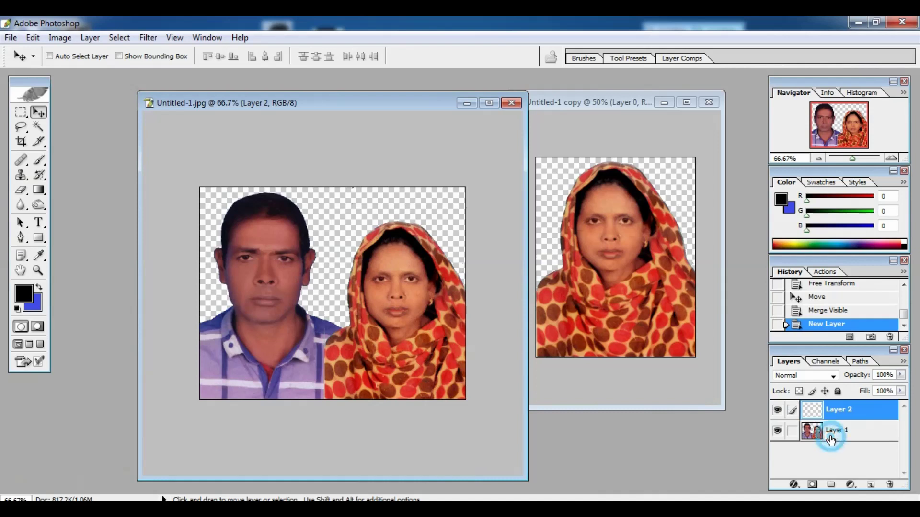
{"action": "left_click_drag", "start_coordinate": [607, 366], "coordinate": [651, 300]}
{"action": "left_click_drag", "start_coordinate": [830, 407], "coordinate": [829, 407]}
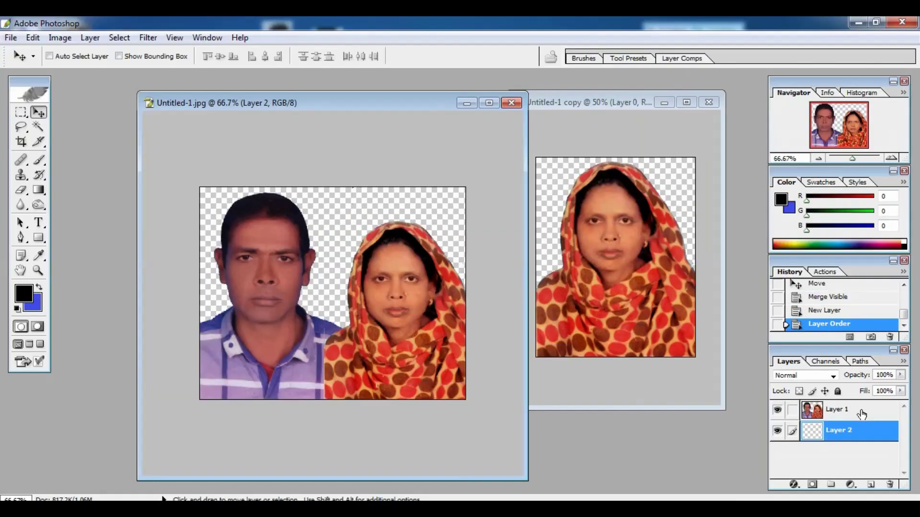
{"action": "left_click", "coordinate": [806, 424]}
{"action": "left_click", "coordinate": [842, 432]}
- Fill Layer 2 with deep blue 1522C2, merge all visible layers, and nudge the result up
{"action": "left_click", "coordinate": [84, 326]}
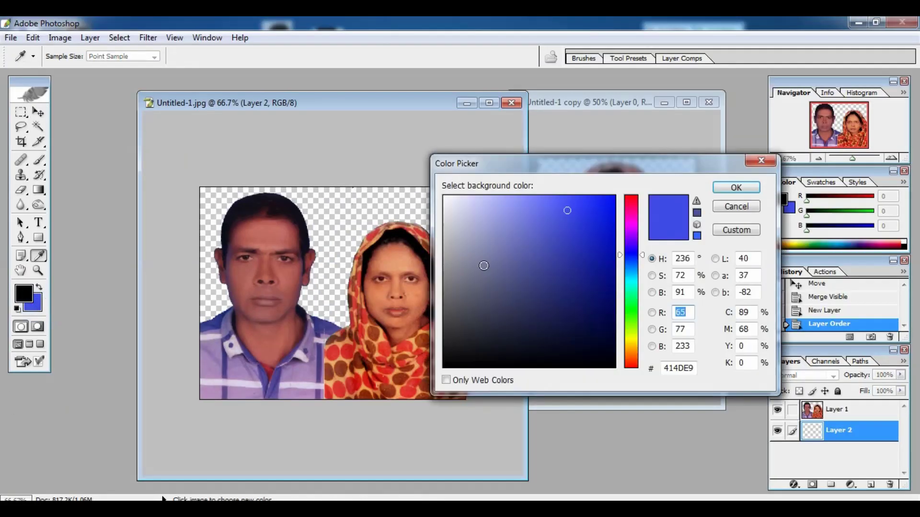
{"action": "left_click", "coordinate": [596, 237]}
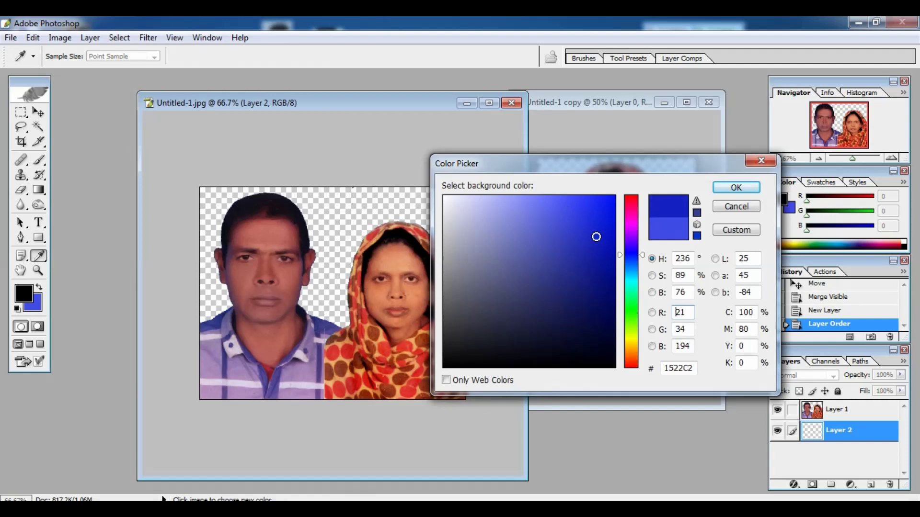
{"action": "left_click", "coordinate": [736, 187]}
{"action": "key", "text": "v"}
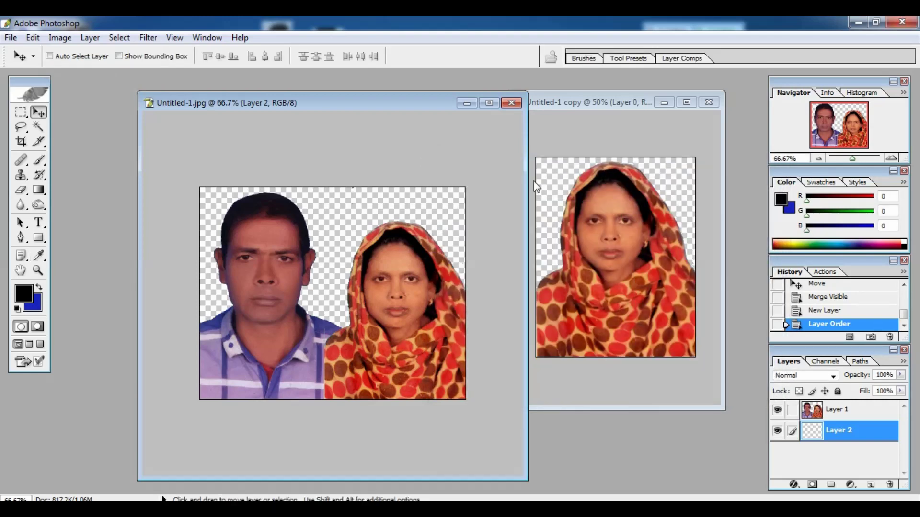
{"action": "key", "text": "ctrl+BackSpace"}
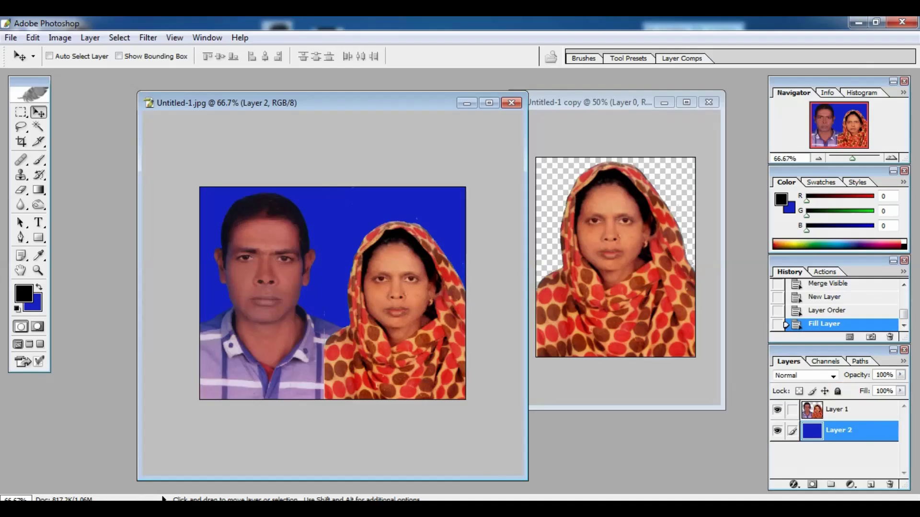
{"action": "key", "text": "shift"}
{"action": "key", "text": "ctrl+shift+e"}
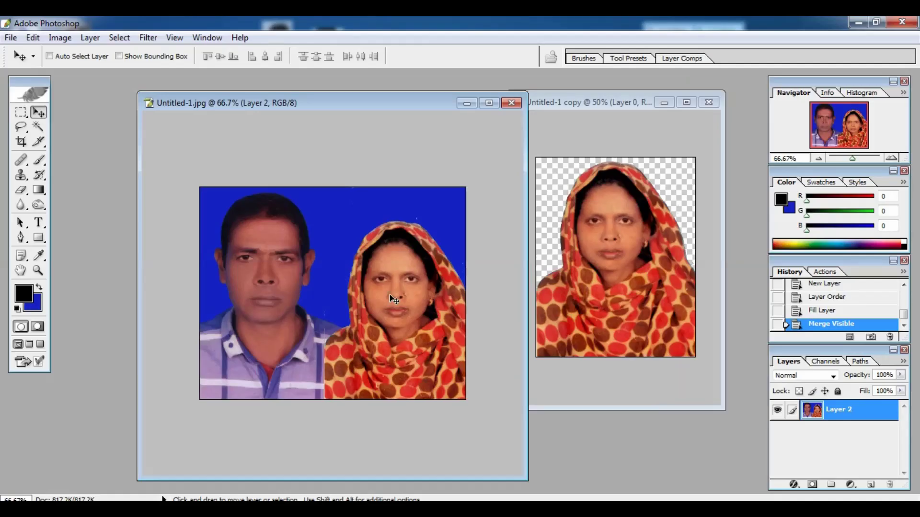
{"action": "mouse_move", "coordinate": [391, 301]}
{"action": "left_mouse_down"}
{"action": "mouse_move", "coordinate": [364, 340]}
{"action": "mouse_move", "coordinate": [401, 280]}
{"action": "mouse_move", "coordinate": [390, 293]}
{"action": "left_mouse_up"}
- Create a new document from the A4 preset (210 × 297 mm, 300 pixels/inch)
{"action": "left_click", "coordinate": [10, 39]}
{"action": "mouse_move", "coordinate": [9, 37]}
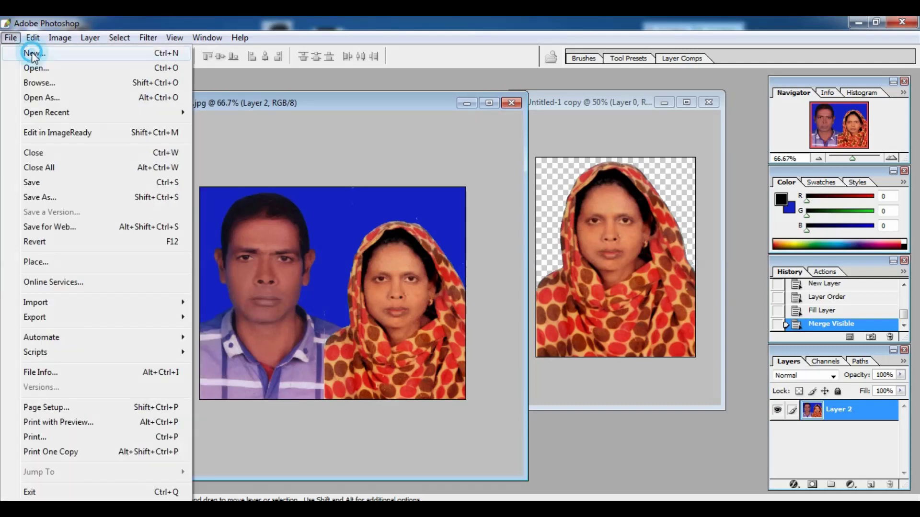
{"action": "left_click", "coordinate": [33, 54]}
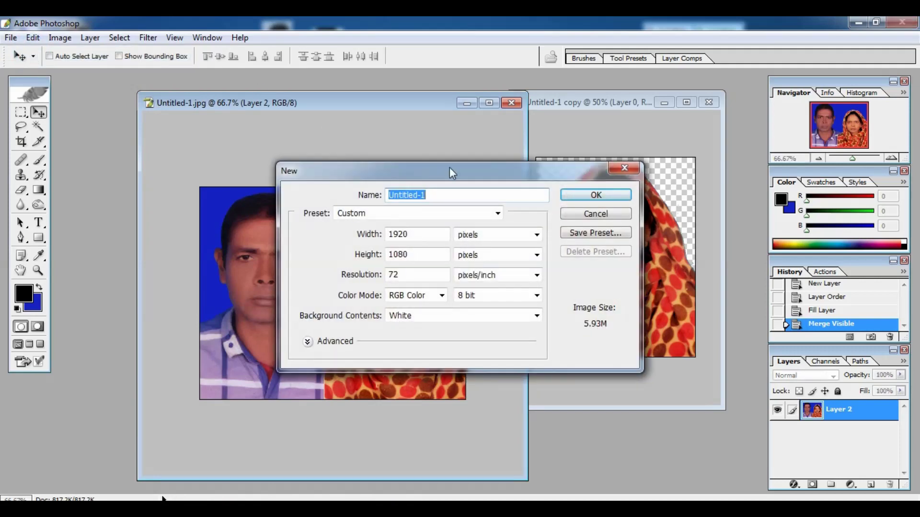
{"action": "left_click", "coordinate": [436, 214]}
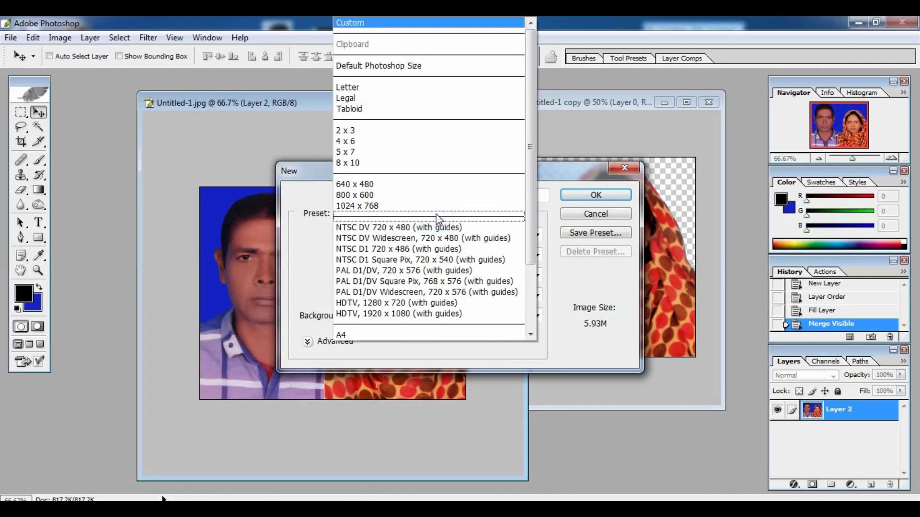
{"action": "left_click", "coordinate": [360, 335]}
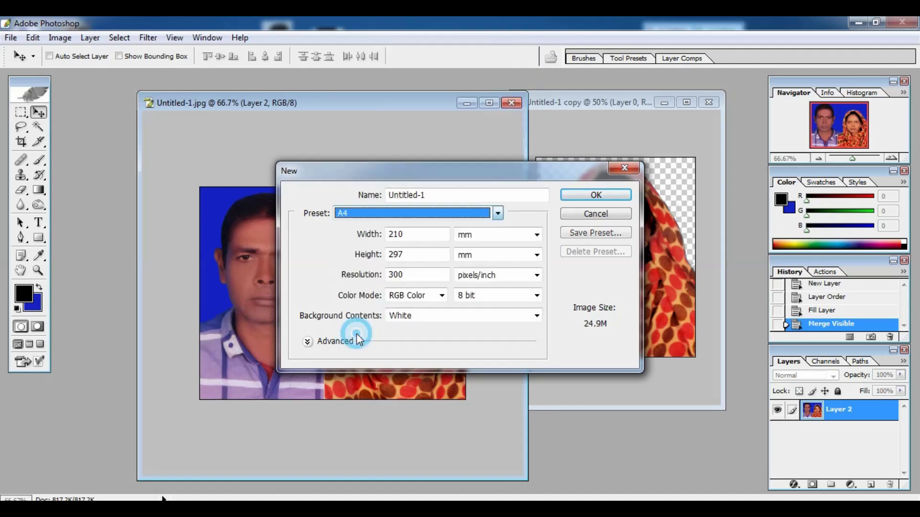
{"action": "left_click", "coordinate": [602, 197]}
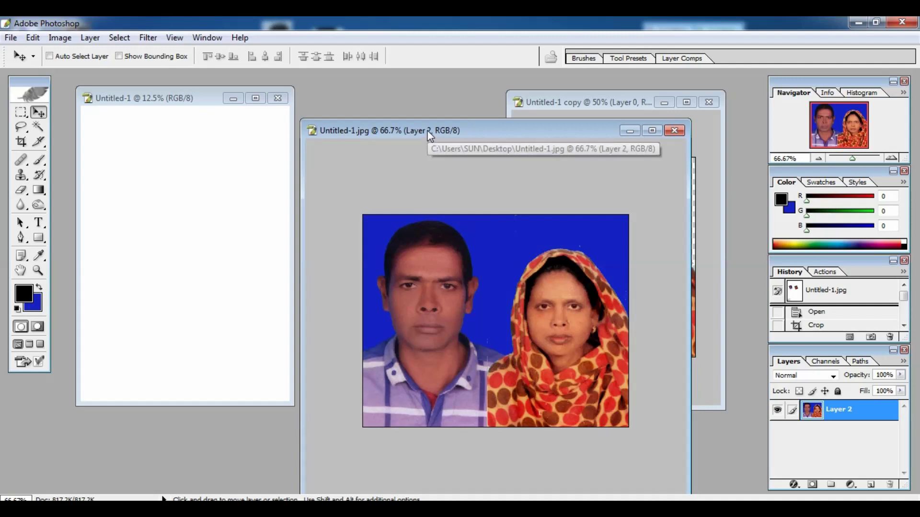
- Drag the blue-backed portrait pair into the Untitled-1 A4 page as Layer 1, then maximize and zoom in
{"action": "left_click_drag", "start_coordinate": [438, 135], "coordinate": [493, 137]}
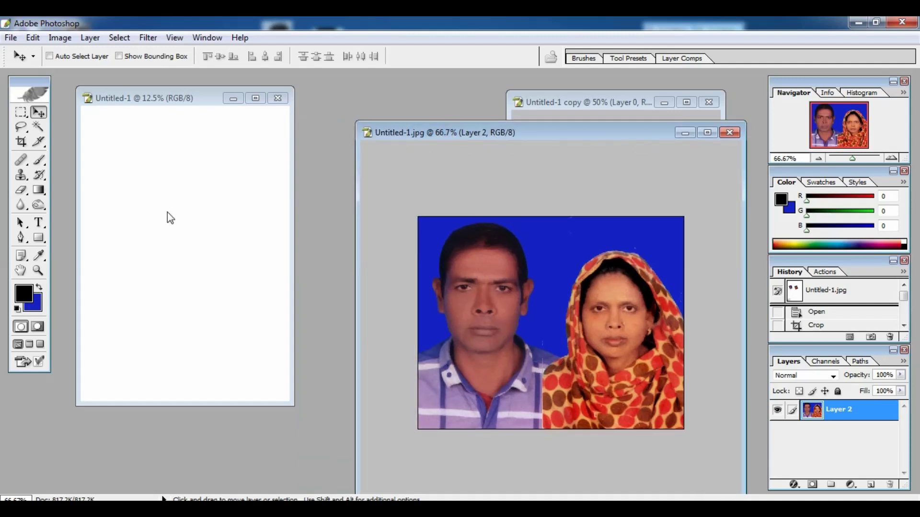
{"action": "left_click_drag", "start_coordinate": [512, 250], "coordinate": [152, 179]}
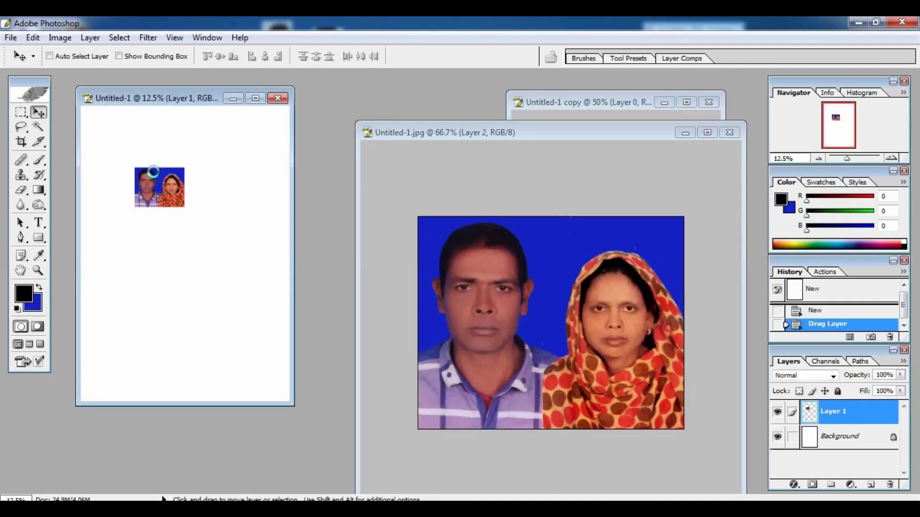
{"action": "left_click", "coordinate": [255, 98]}
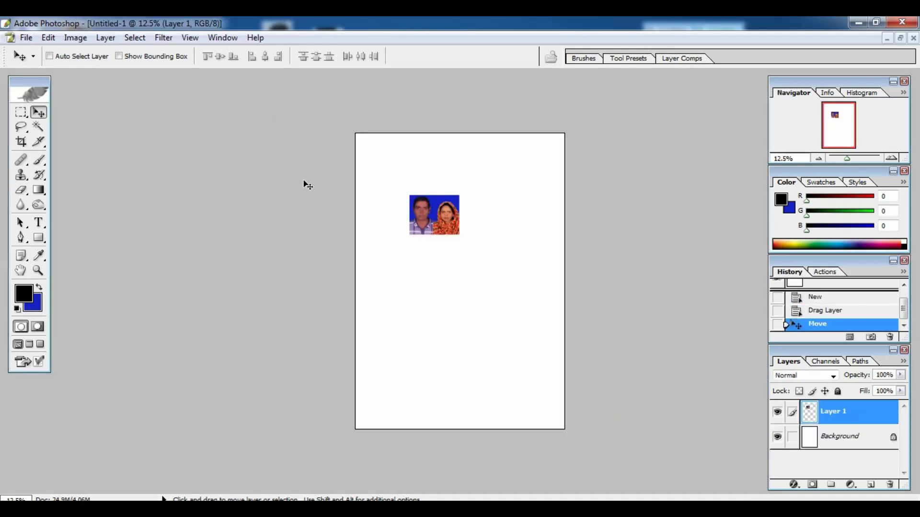
{"action": "key", "text": "ctrl+plus"}
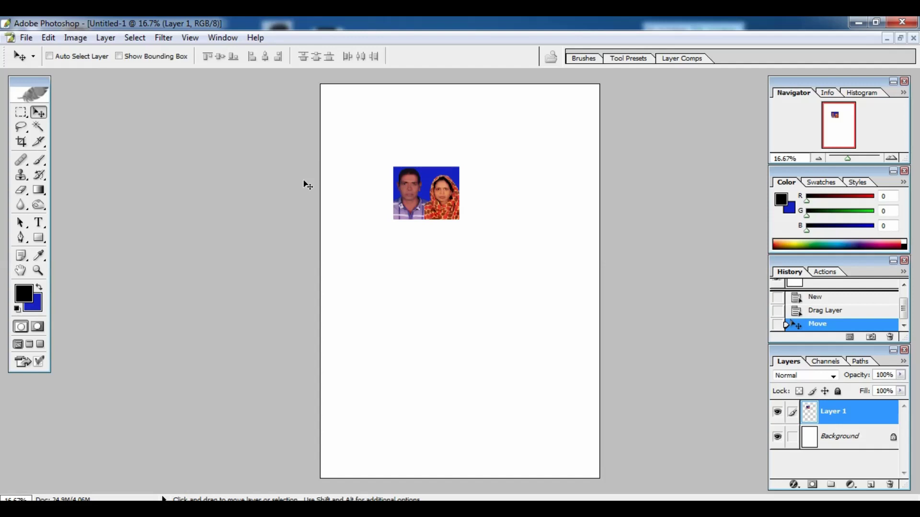
{"action": "key", "text": "ctrl+t"}
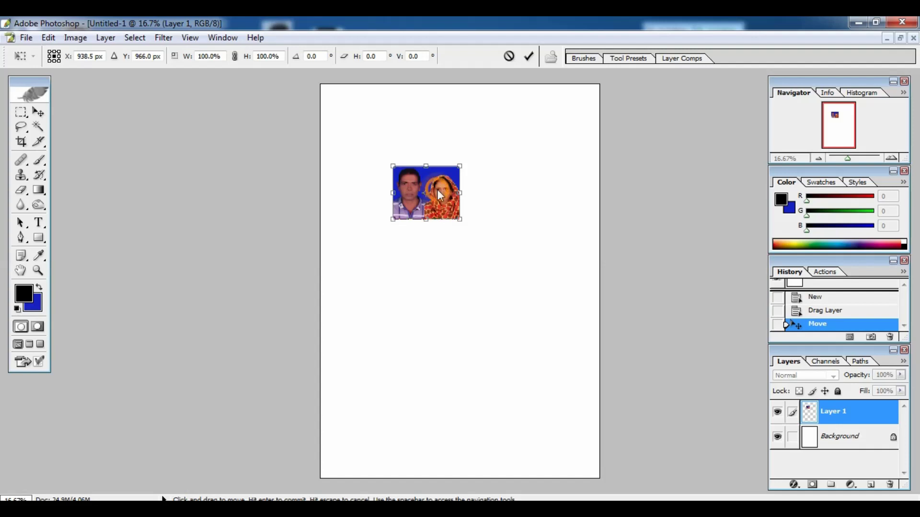
- Rotate the portrait pair 90° clockwise and move it toward the page's top-left corner
{"action": "right_click", "coordinate": [437, 190]}
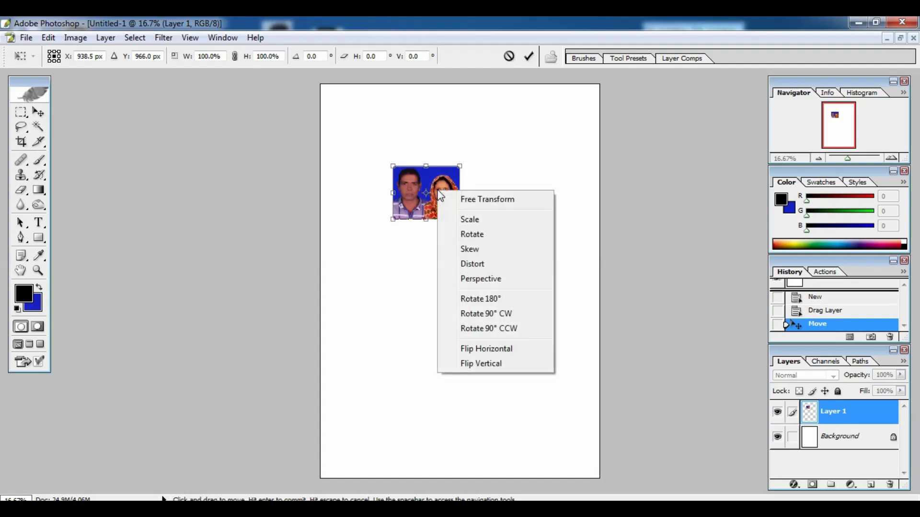
{"action": "left_click", "coordinate": [492, 314]}
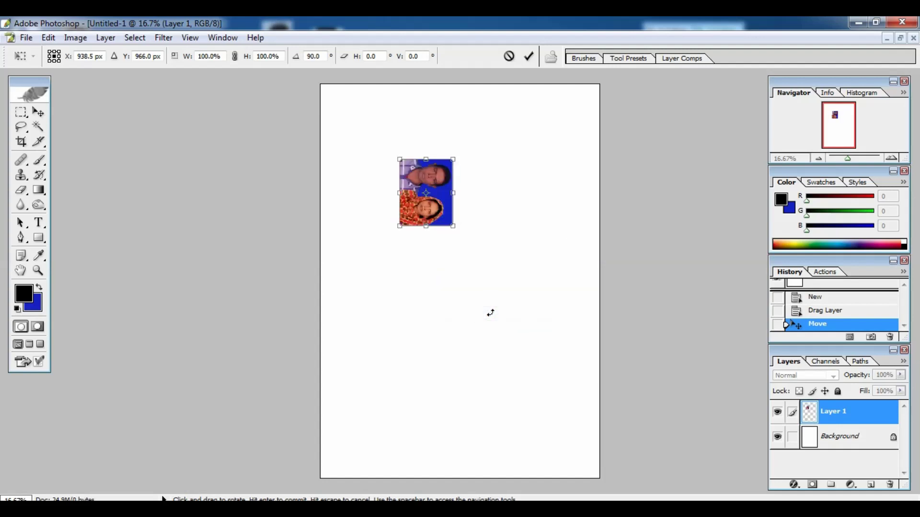
{"action": "key", "text": "Return"}
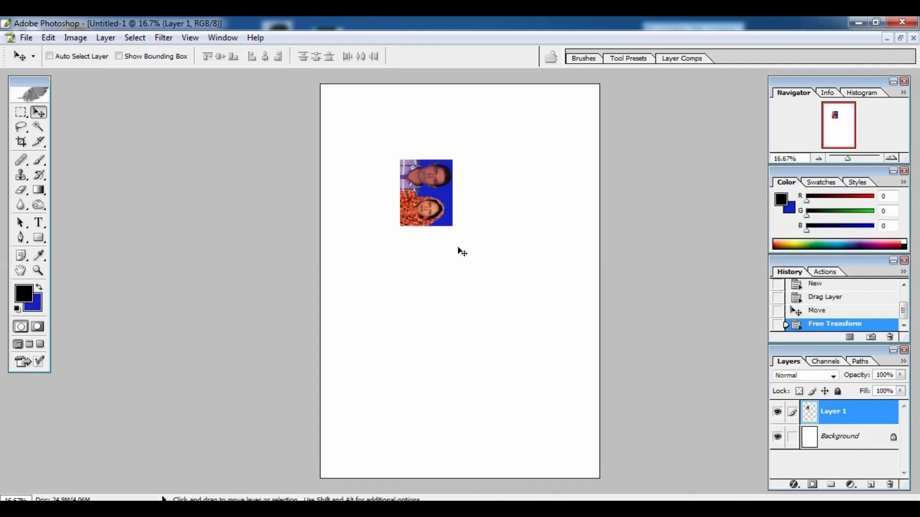
{"action": "left_click_drag", "start_coordinate": [441, 205], "coordinate": [533, 149]}
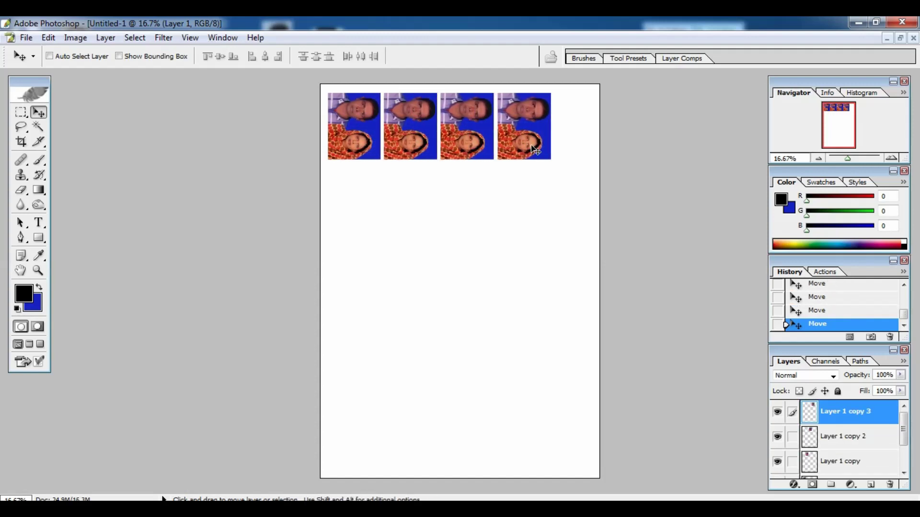